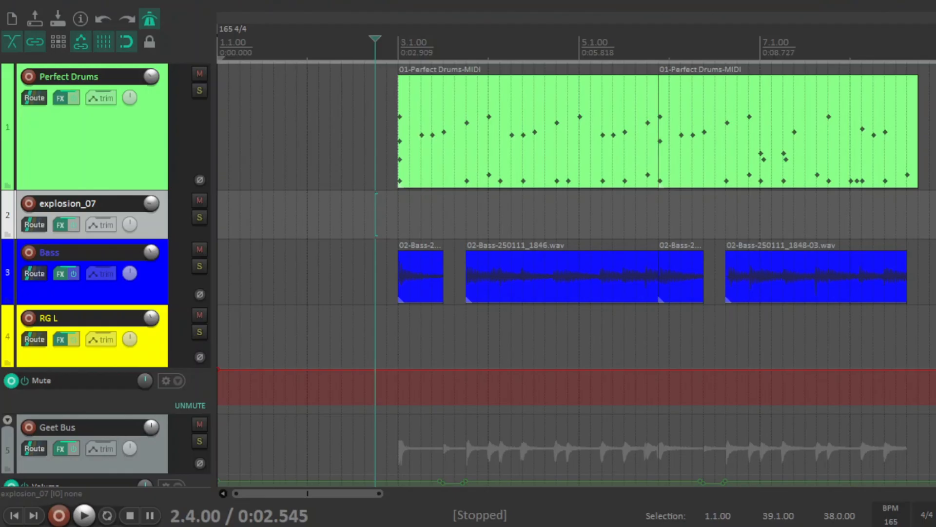
- Play the project from just before bar 3 and look over all the tracks and their automation lanes during playback
{"action": "key", "text": "space"}
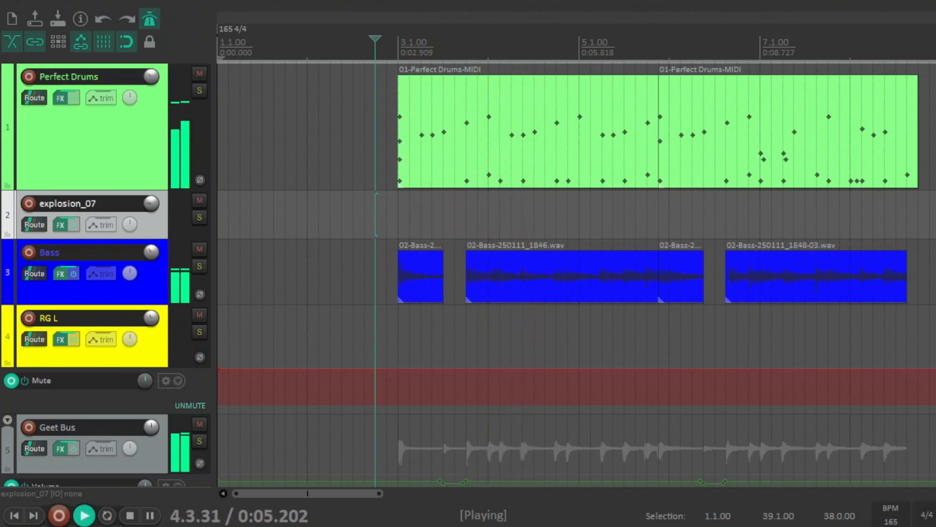
{"action": "scroll", "coordinate": [533, 139], "scroll_direction": "up", "scroll_amount": 4}
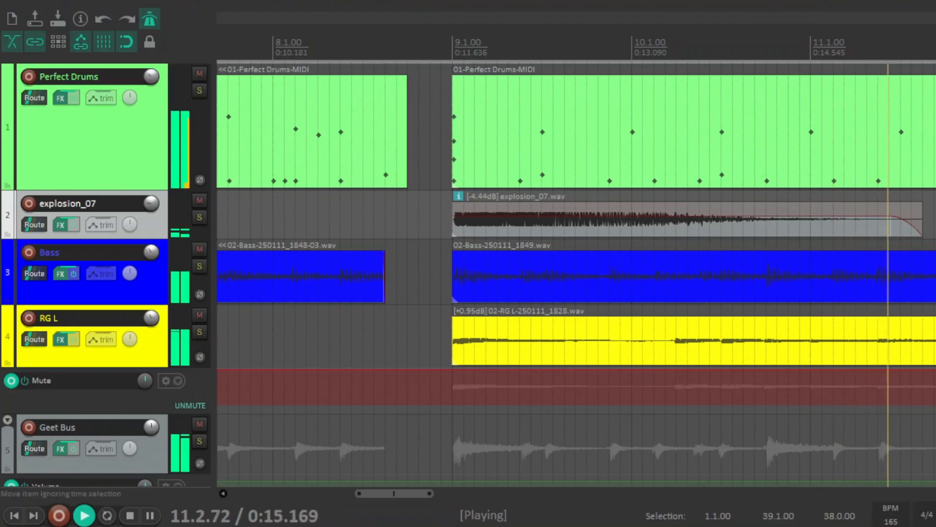
{"action": "scroll", "coordinate": [576, 273], "scroll_direction": "down", "scroll_amount": 10}
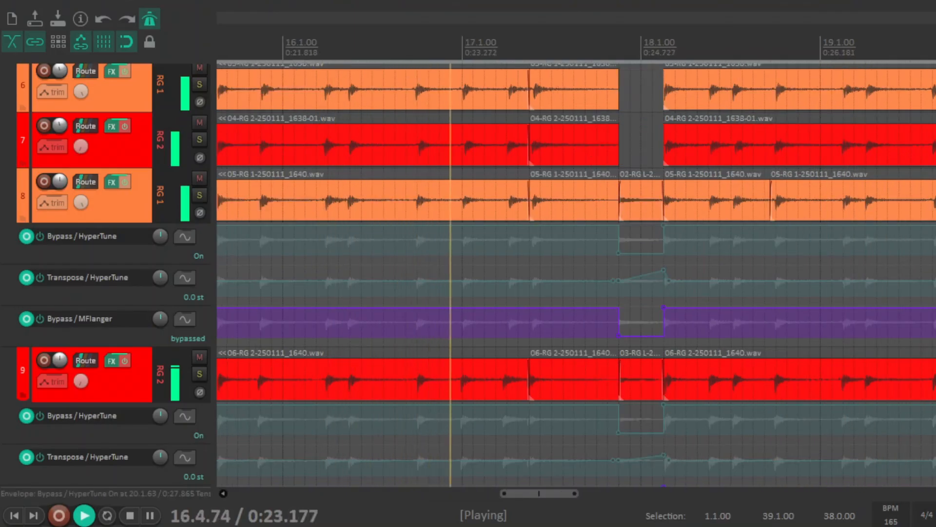
{"action": "scroll", "coordinate": [576, 275], "scroll_direction": "down", "scroll_amount": 3}
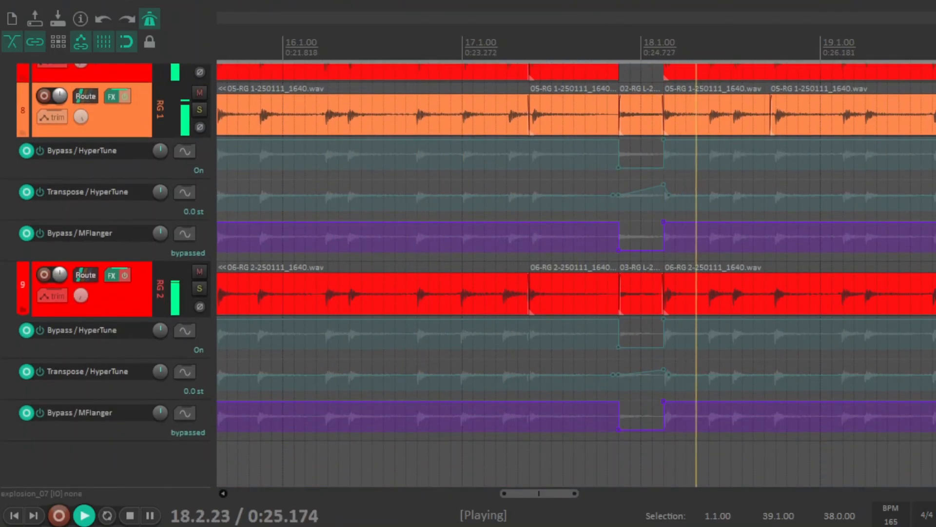
{"action": "scroll", "coordinate": [858, 105], "scroll_direction": "up", "scroll_amount": 10}
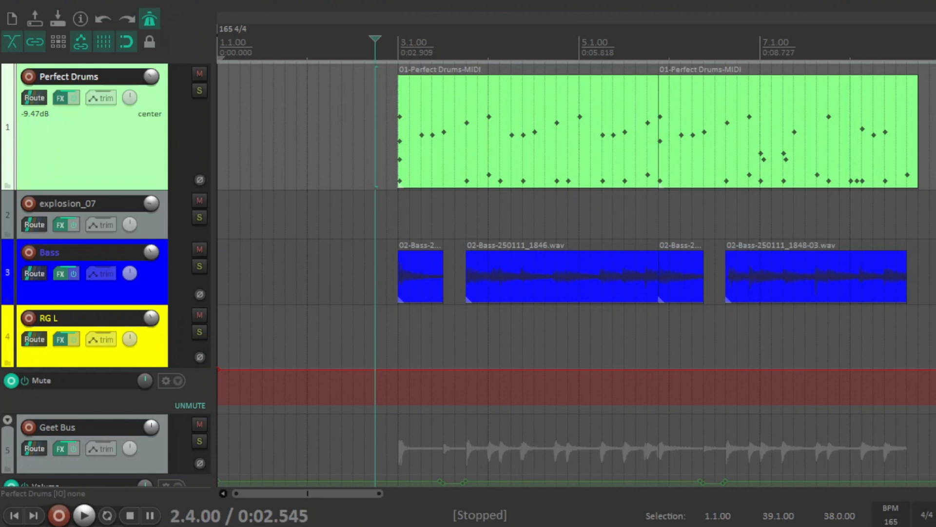
- Open the Perfect Drums track's effects chain, widen its window slightly, and examine the sampler page and the Kit Designer's save and load options
{"action": "left_click", "coordinate": [60, 98]}
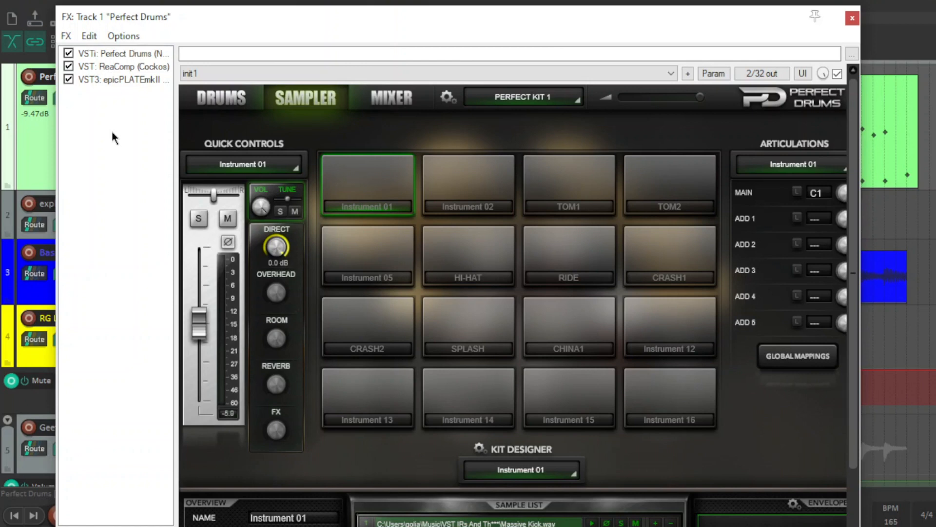
{"action": "left_click_drag", "start_coordinate": [857, 235], "coordinate": [862, 338]}
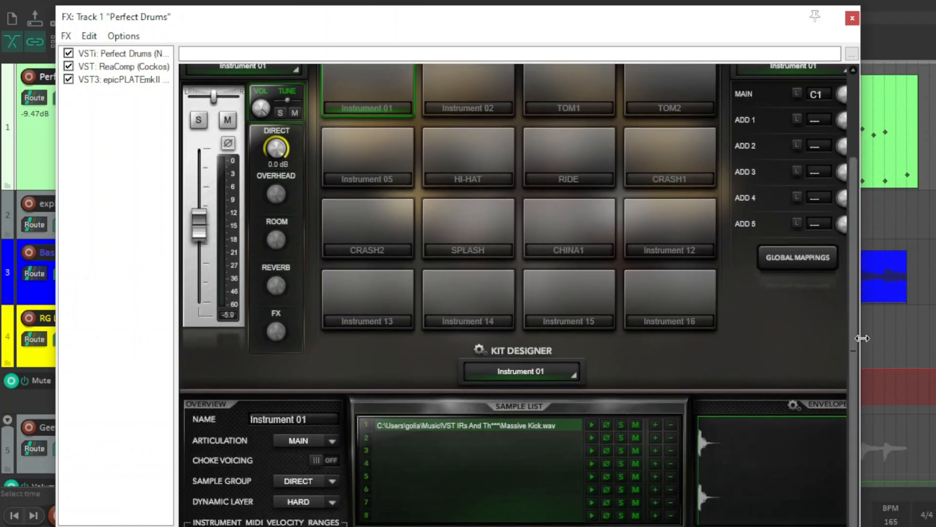
{"action": "left_click_drag", "start_coordinate": [853, 192], "coordinate": [854, 111]}
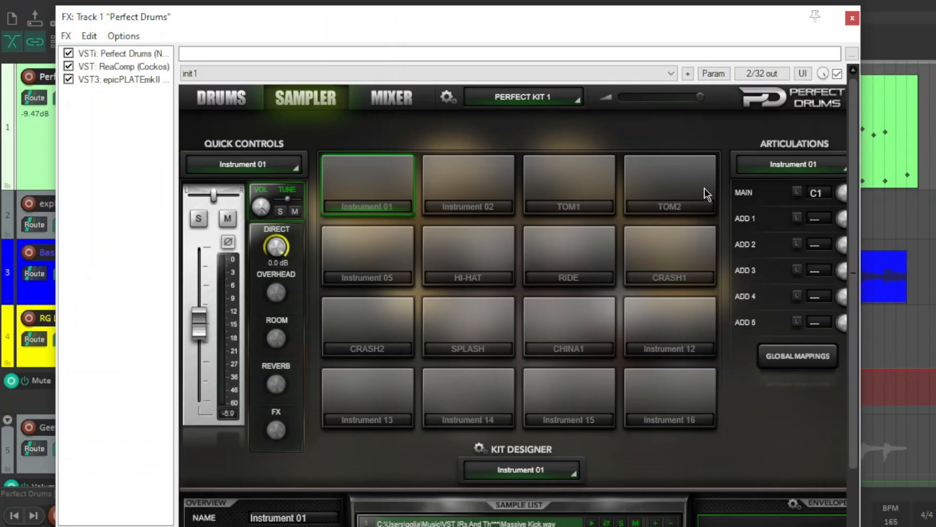
{"action": "mouse_move", "coordinate": [859, 192]}
{"action": "left_mouse_down"}
{"action": "mouse_move", "coordinate": [867, 183]}
{"action": "mouse_move", "coordinate": [863, 198]}
{"action": "left_mouse_up"}
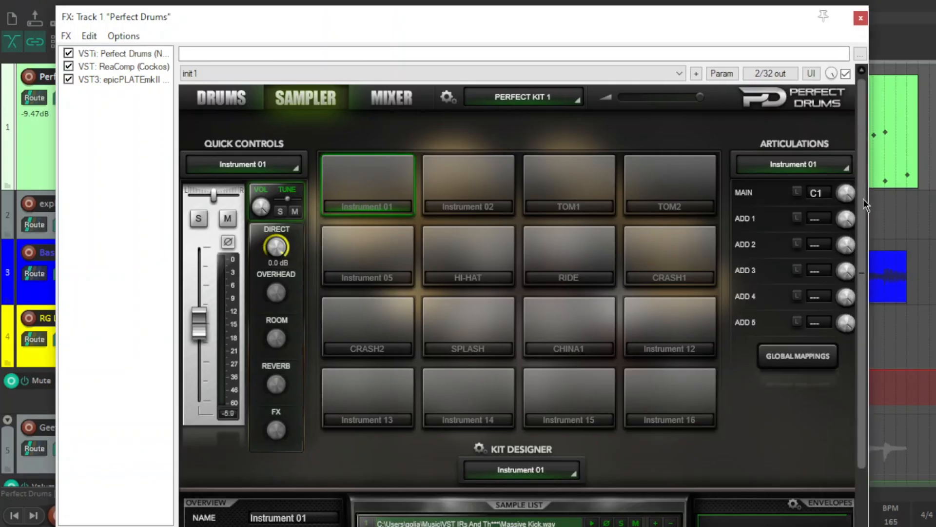
{"action": "scroll", "coordinate": [819, 275], "scroll_direction": "down", "scroll_amount": 2}
{"action": "left_click", "coordinate": [480, 395]}
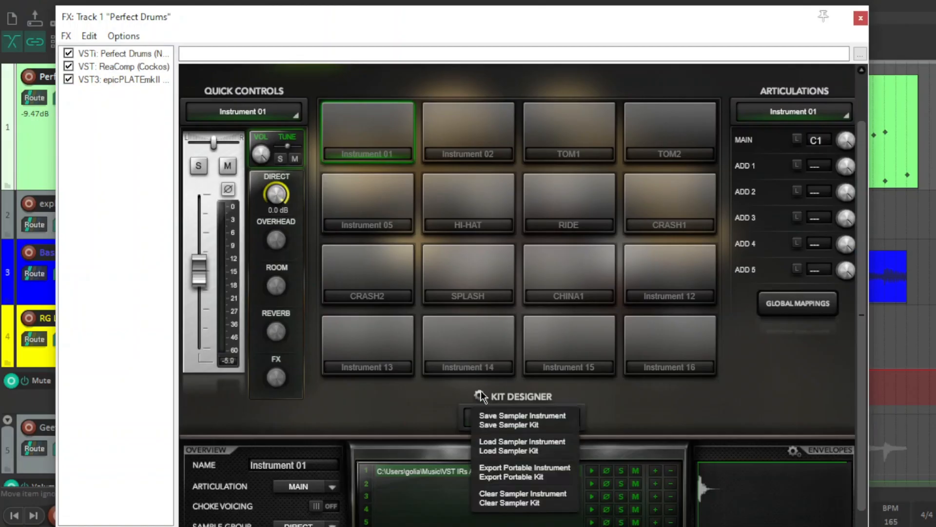
{"action": "left_click", "coordinate": [736, 408]}
{"action": "left_click_drag", "start_coordinate": [858, 361], "coordinate": [873, 309]}
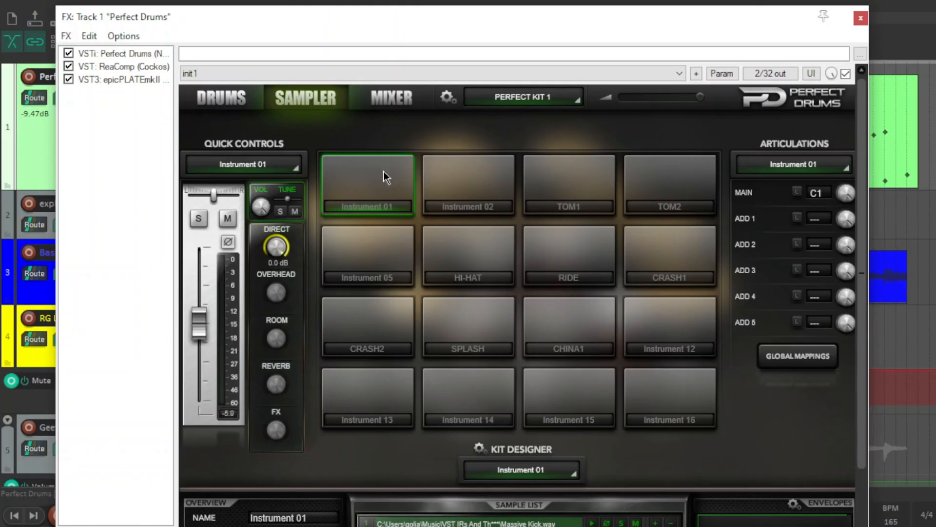
- Inspect the samples loaded in Instrument 01 and Instrument 02, switching between the two pads to compare their sample lists
{"action": "left_click", "coordinate": [466, 184]}
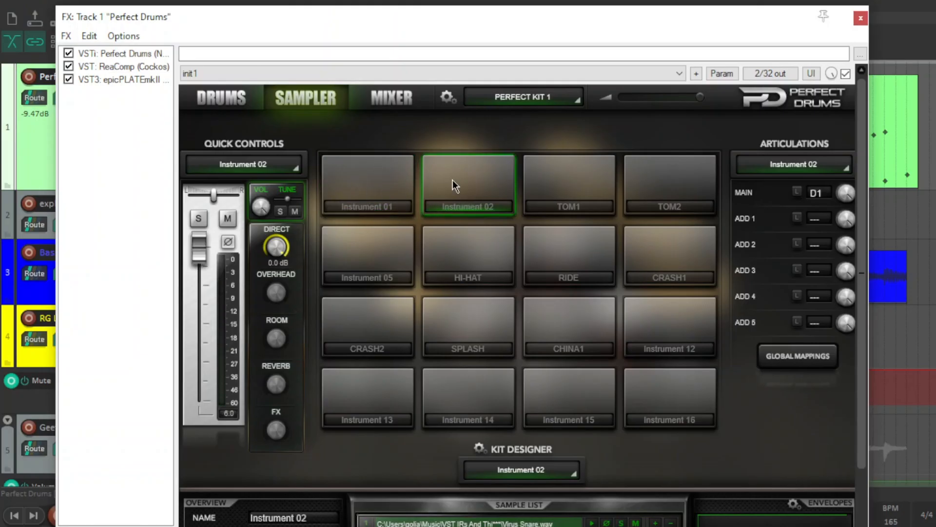
{"action": "left_click_drag", "start_coordinate": [862, 253], "coordinate": [865, 367]}
{"action": "left_click", "coordinate": [366, 100]}
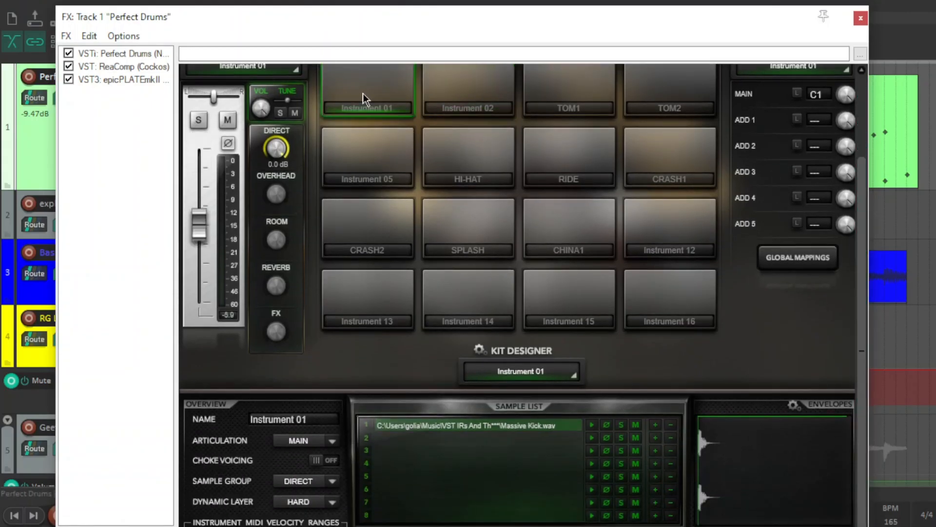
{"action": "left_click", "coordinate": [374, 86]}
{"action": "left_click_drag", "start_coordinate": [867, 304], "coordinate": [864, 268]}
{"action": "left_click", "coordinate": [451, 128]}
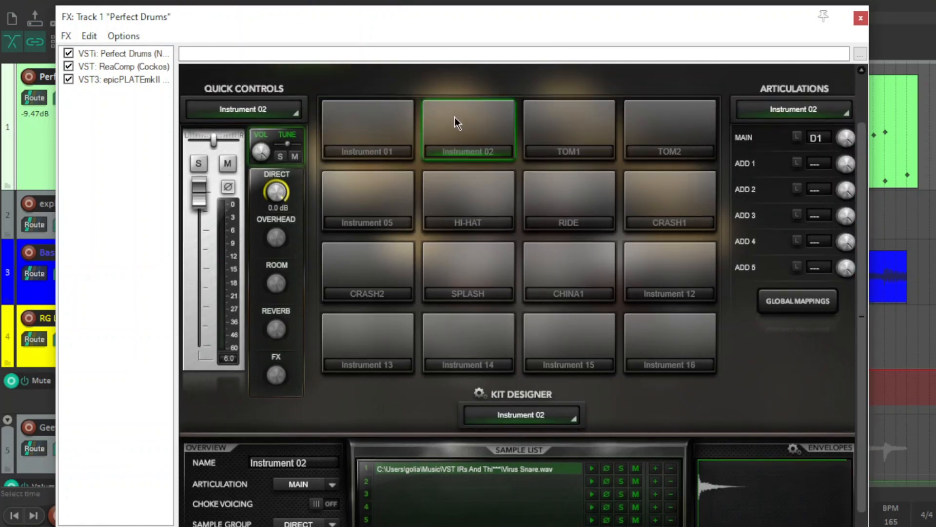
{"action": "left_click_drag", "start_coordinate": [860, 297], "coordinate": [859, 337]}
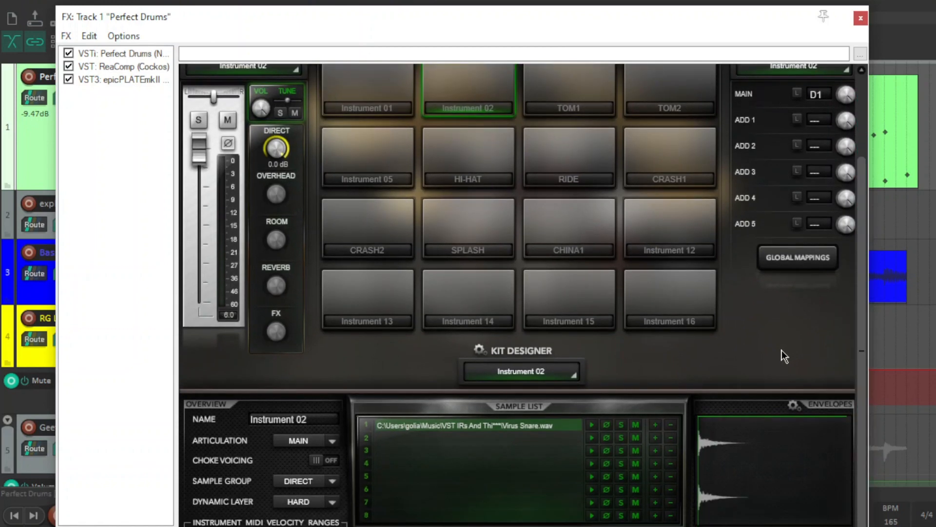
{"action": "left_click", "coordinate": [377, 81]}
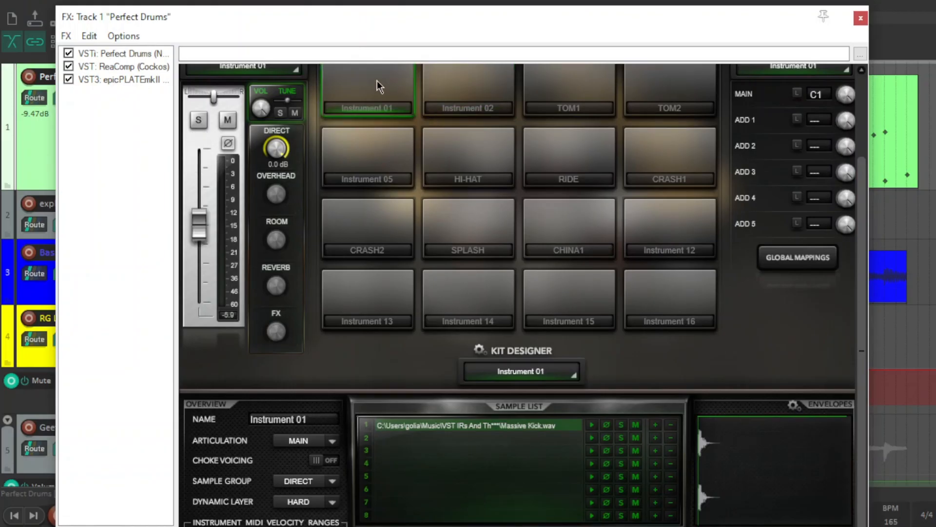
{"action": "left_click", "coordinate": [479, 86]}
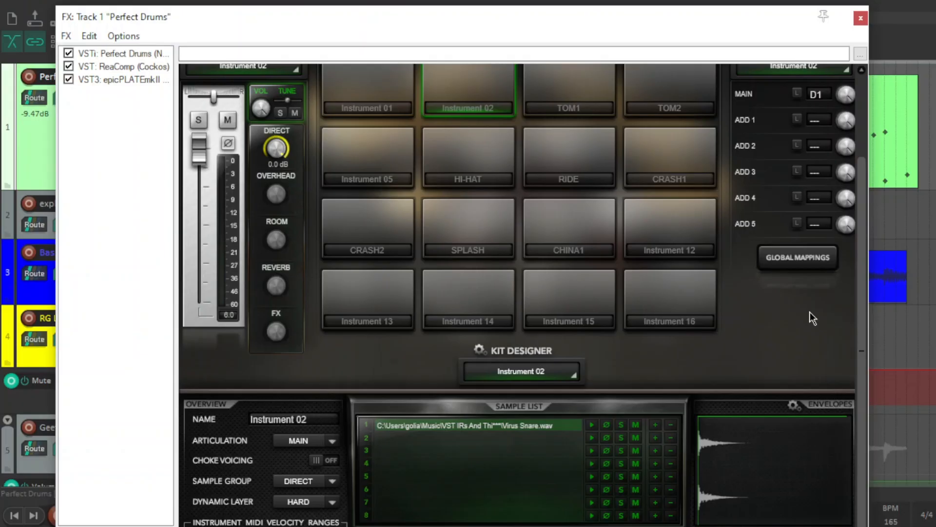
{"action": "left_click", "coordinate": [470, 86]}
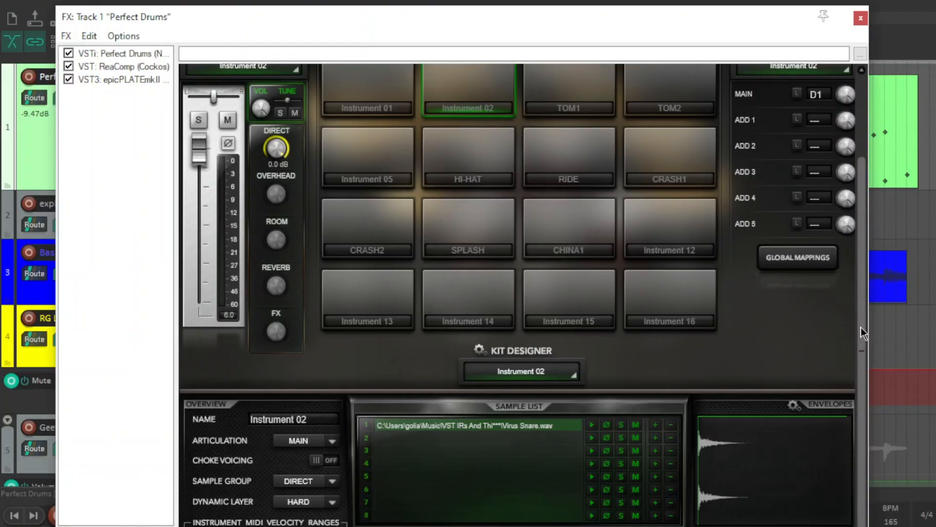
- Audition the TOM1 pad in the sampler's drum grid
{"action": "left_click_drag", "start_coordinate": [862, 326], "coordinate": [859, 232]}
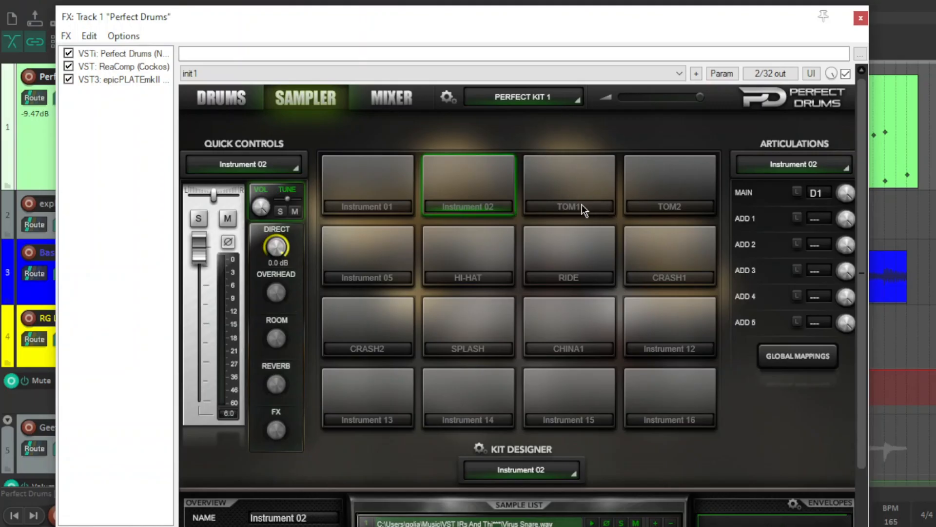
{"action": "left_click", "coordinate": [559, 168]}
{"action": "left_click", "coordinate": [575, 168]}
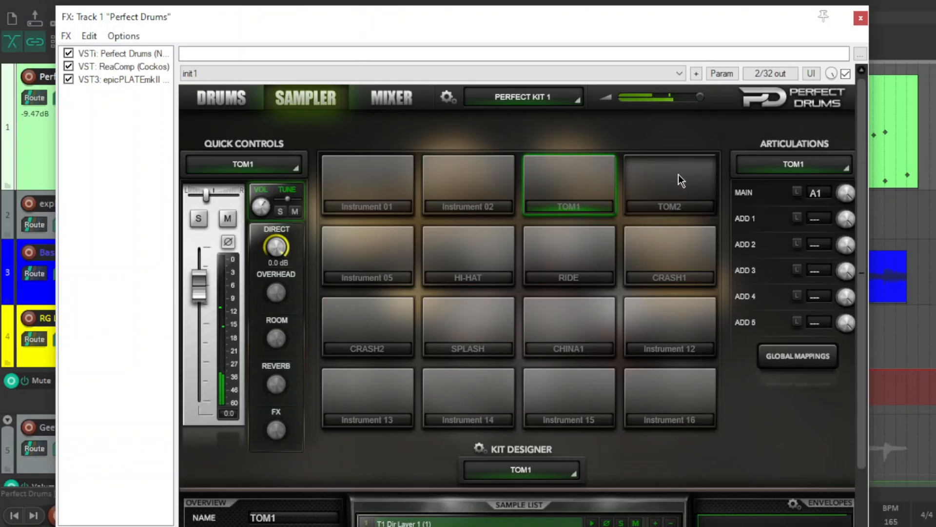
{"action": "left_click", "coordinate": [564, 247]}
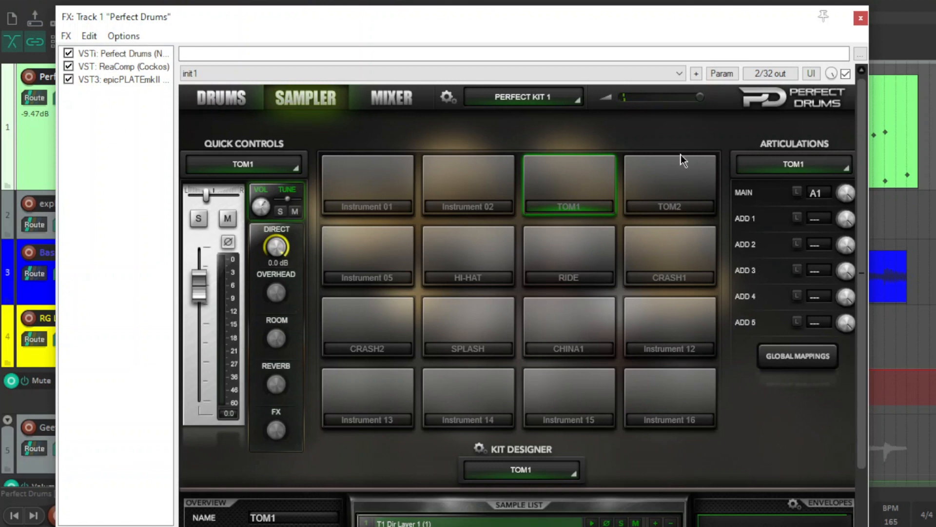
- Show the ReaComp settings on the drum track and play a few bars to watch the compressor work, ending with playback stopped
{"action": "left_click", "coordinate": [116, 65]}
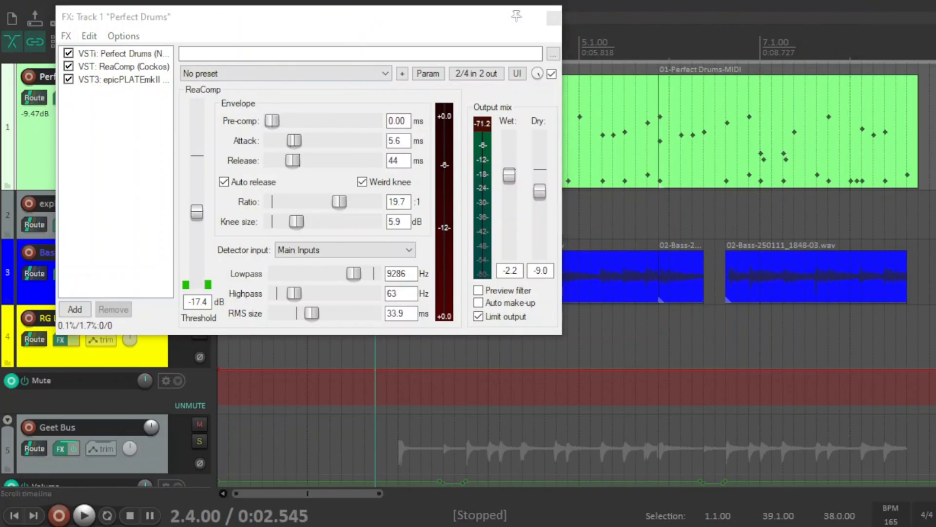
{"action": "key", "text": "space"}
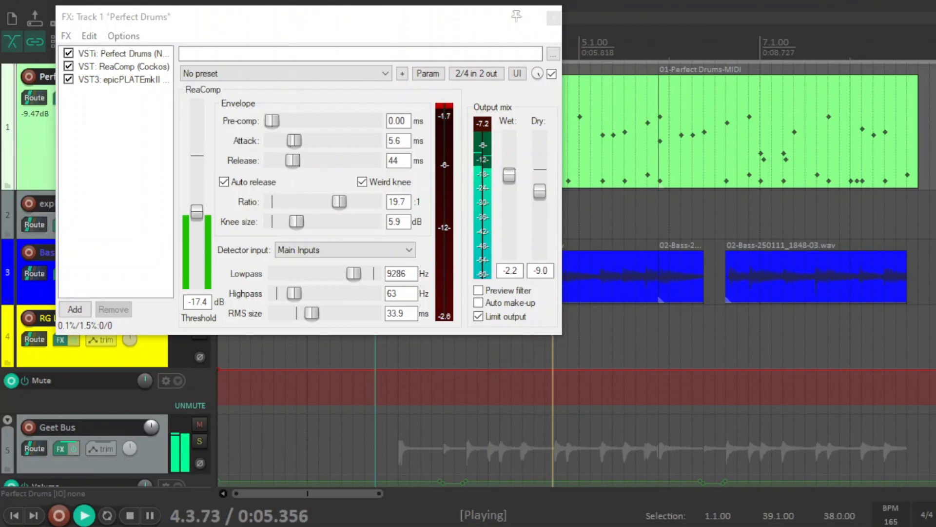
{"action": "key", "text": "space"}
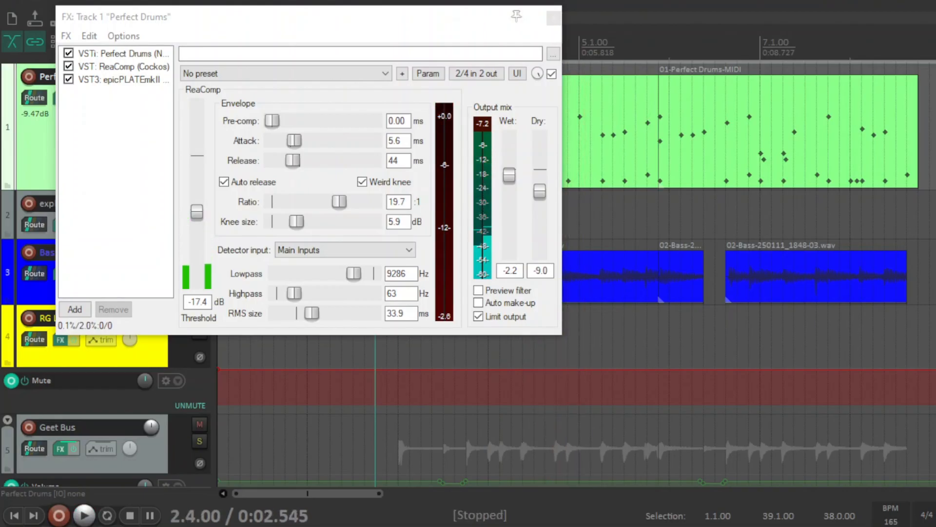
{"action": "left_click", "coordinate": [142, 139]}
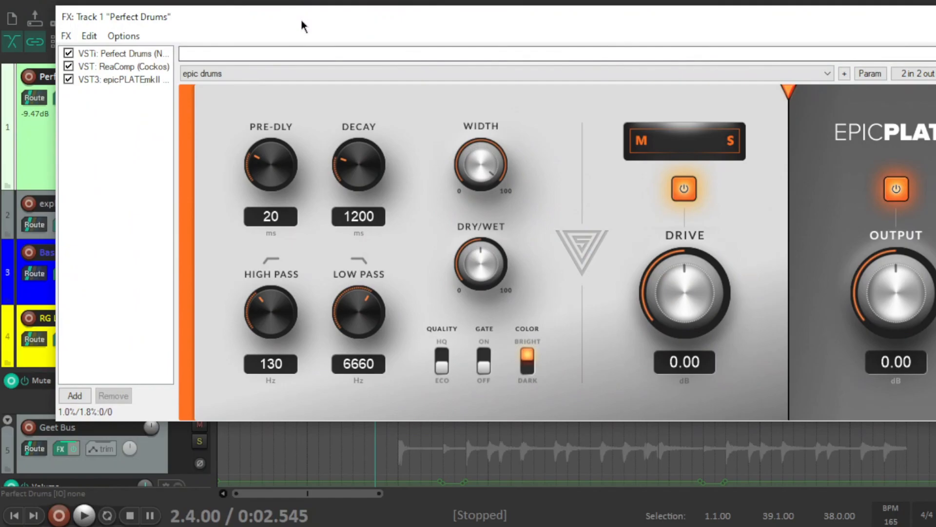
- Review the epicPLATE reverb settings on the drum track, then close its effects window
{"action": "left_click_drag", "start_coordinate": [301, 19], "coordinate": [277, 29]}
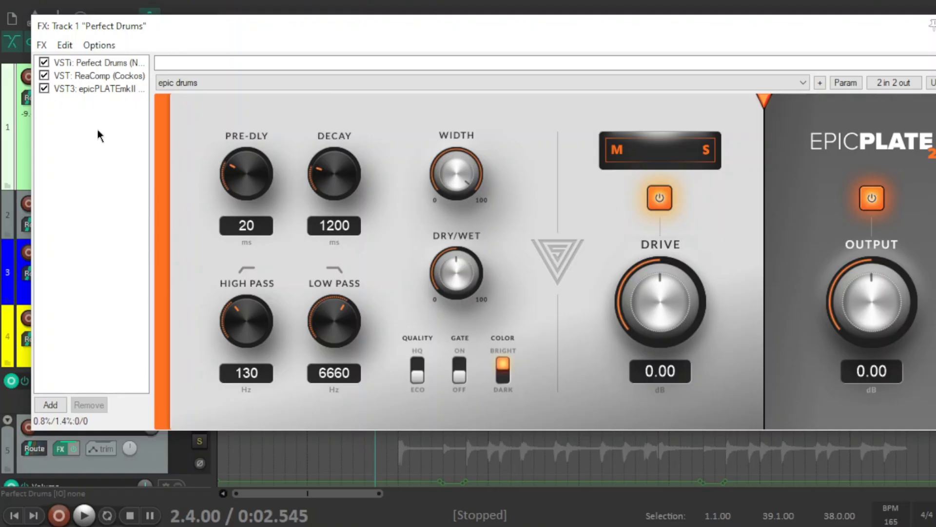
{"action": "left_click_drag", "start_coordinate": [899, 31], "coordinate": [767, 43]}
{"action": "left_click", "coordinate": [840, 39]}
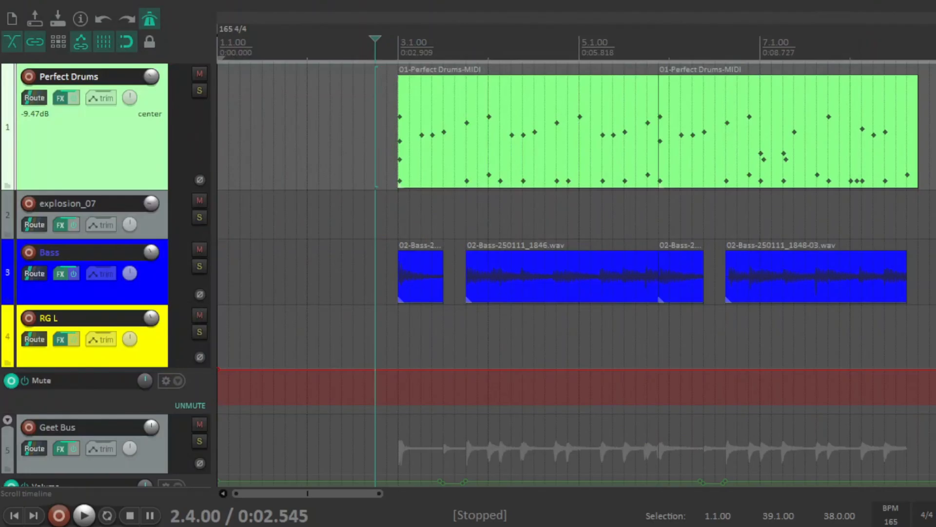
- Review the ChorusWS1 and ReaEQ settings in the explosion_07 track's effects chain, then close the window
{"action": "left_click", "coordinate": [60, 224]}
{"action": "left_click", "coordinate": [112, 69]}
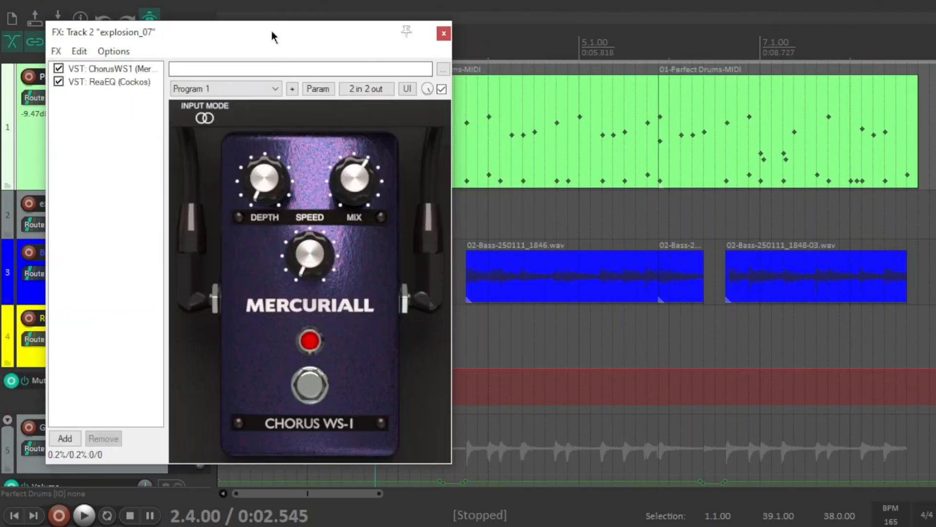
{"action": "left_click_drag", "start_coordinate": [272, 33], "coordinate": [307, 30]}
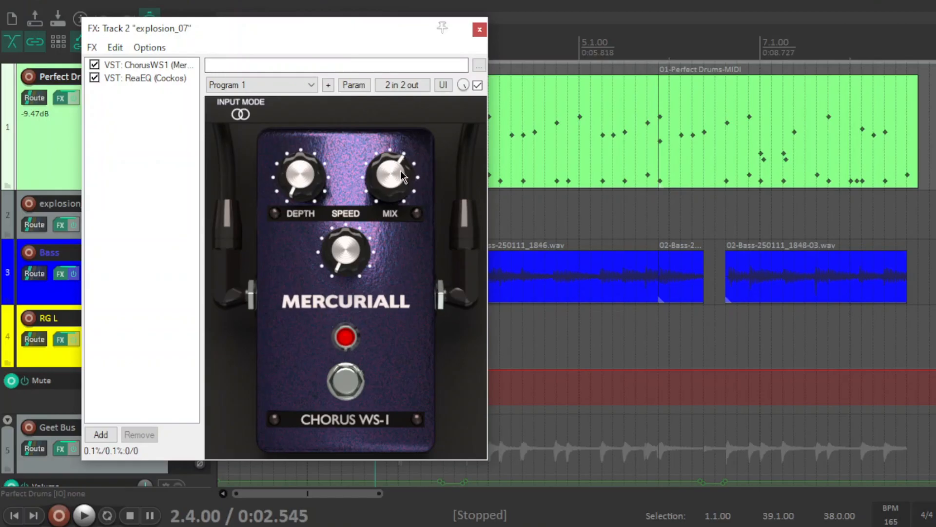
{"action": "left_click", "coordinate": [168, 78]}
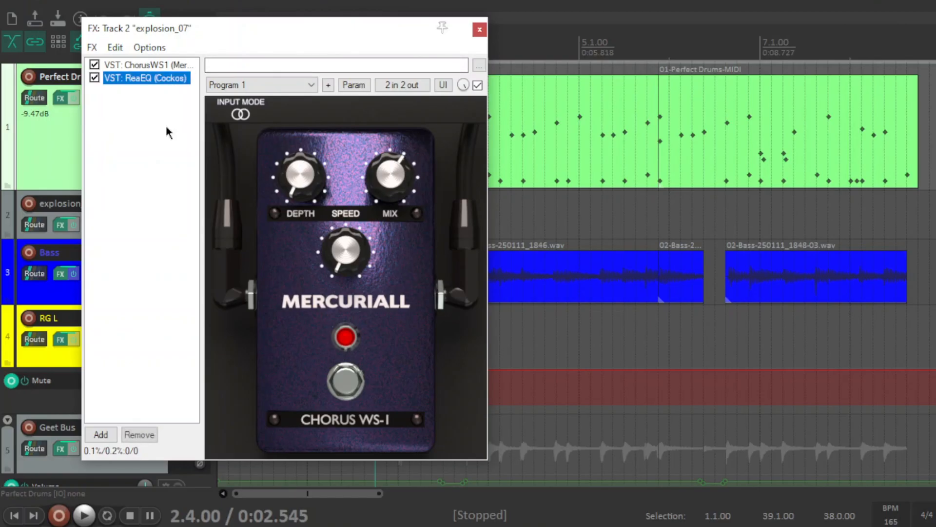
{"action": "left_click", "coordinate": [160, 159]}
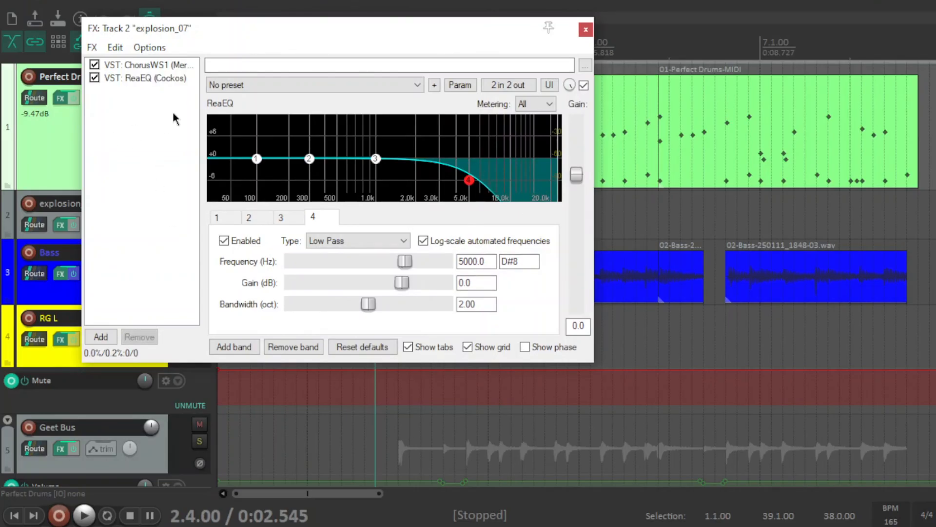
{"action": "left_click", "coordinate": [586, 30]}
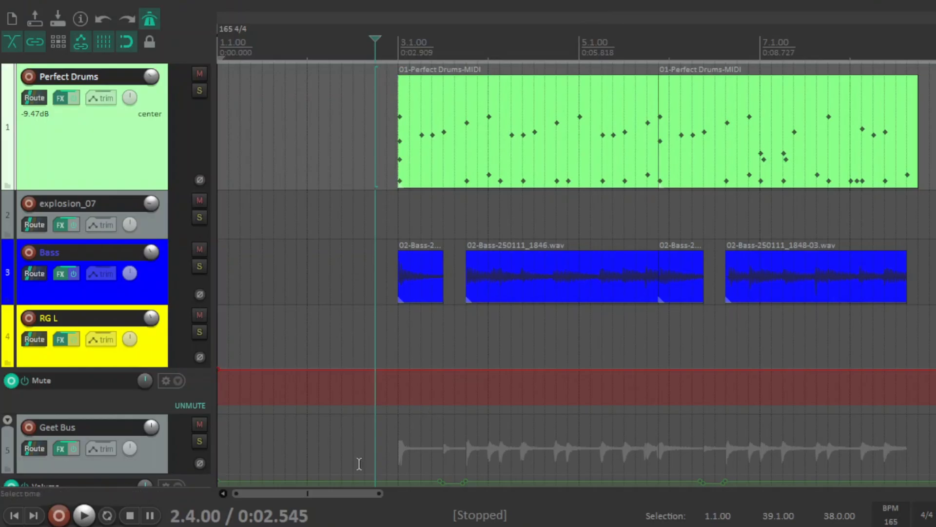
- Solo the explosion_07 track and play its clip from just before bar 9
{"action": "left_click_drag", "start_coordinate": [341, 495], "coordinate": [467, 495]}
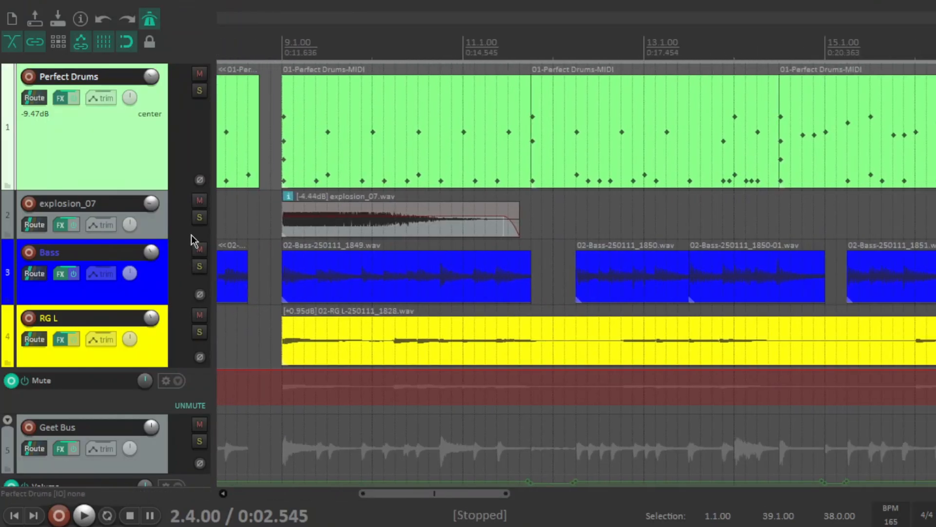
{"action": "left_click", "coordinate": [199, 217]}
{"action": "left_click", "coordinate": [268, 41]}
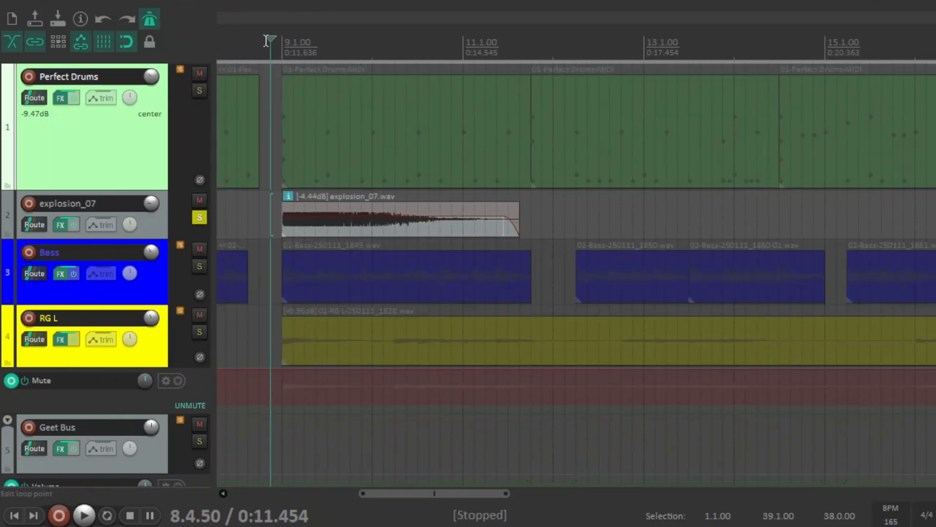
{"action": "key", "text": "space"}
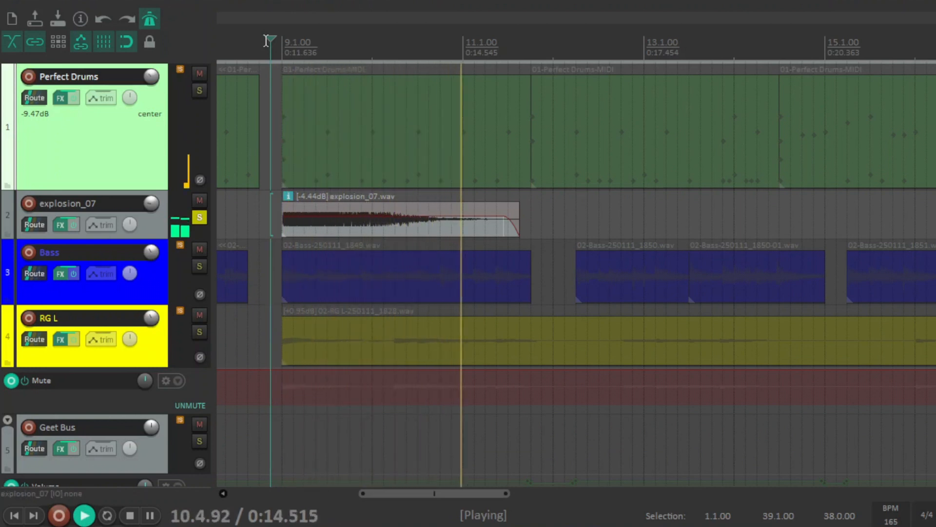
- Play the soloed explosion_07 track from bar 27.3 to hear the clips around bar 29, and stop playback
{"action": "left_click_drag", "start_coordinate": [473, 494], "coordinate": [765, 506]}
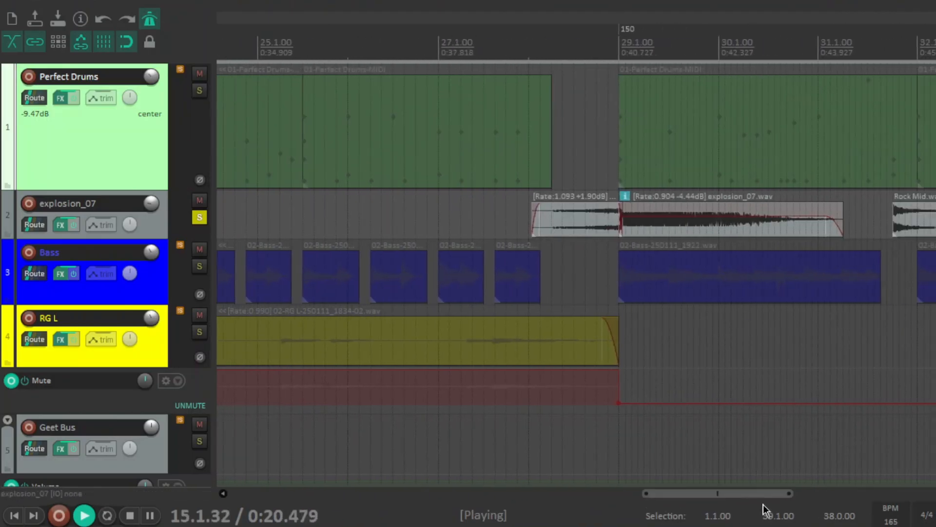
{"action": "left_click", "coordinate": [487, 46]}
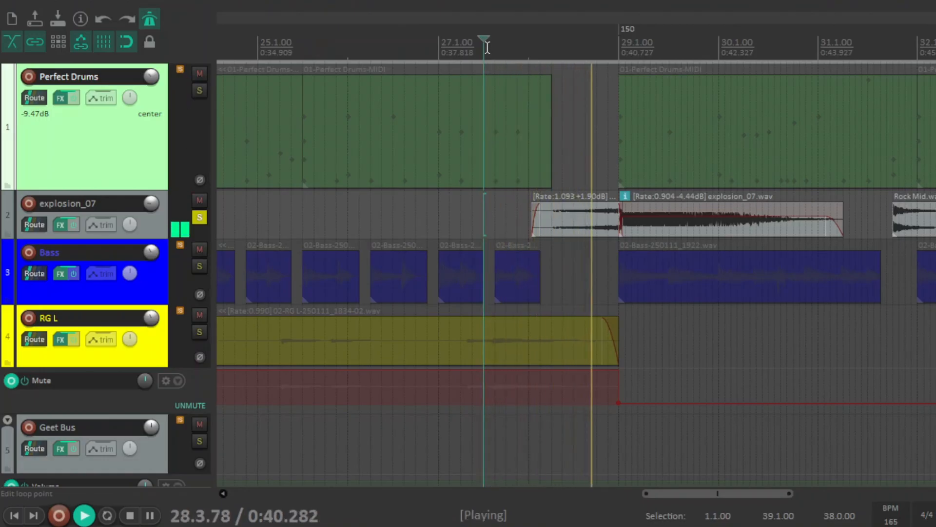
{"action": "key", "text": "space"}
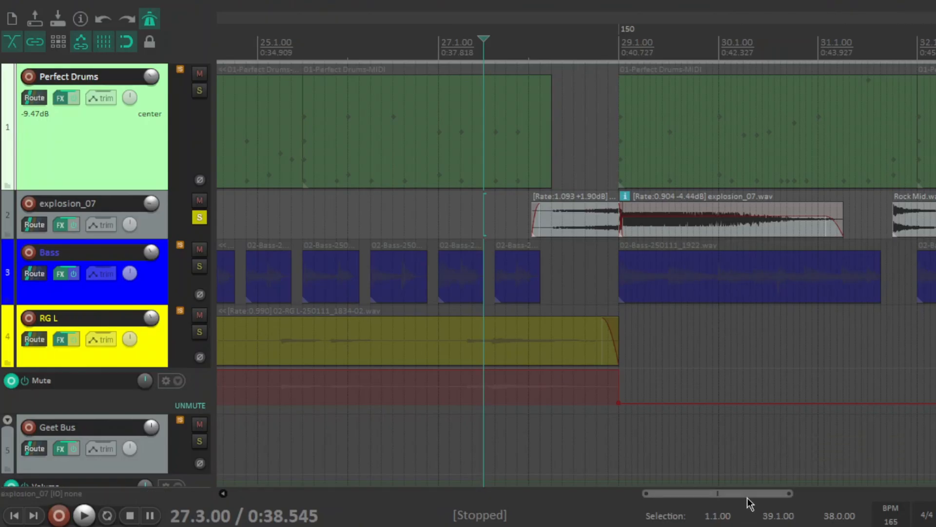
- Play the Rock Mid.wav clip from just before bar 32, stop playback and unsolo the explosion_07 track
{"action": "left_click_drag", "start_coordinate": [745, 493], "coordinate": [823, 494]}
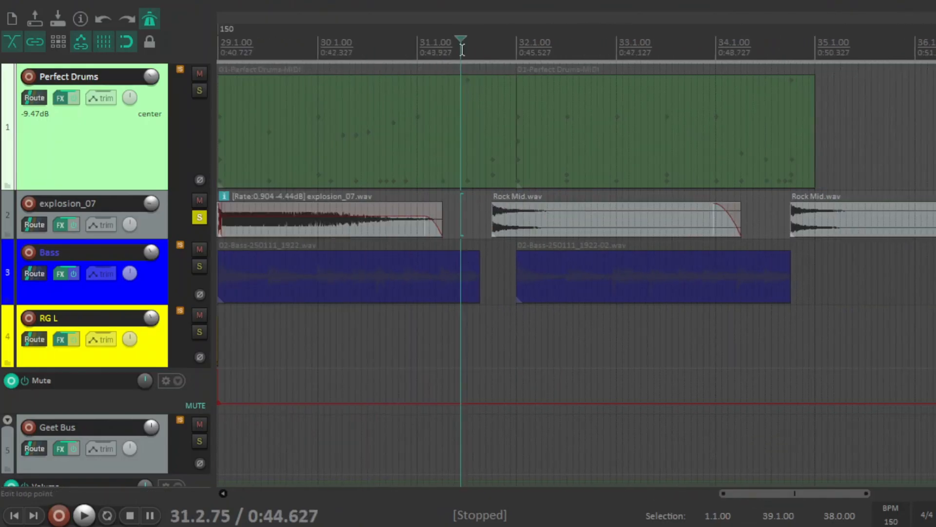
{"action": "key", "text": "space"}
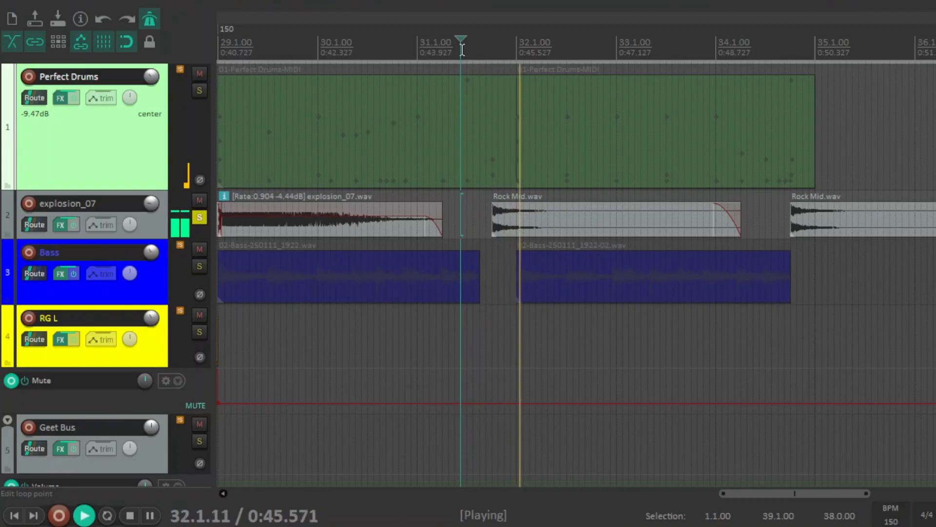
{"action": "key", "text": "space"}
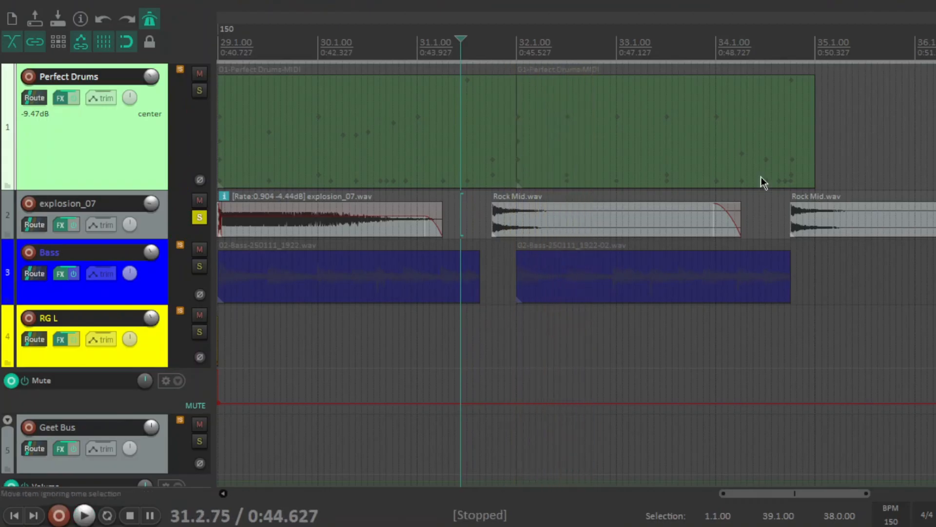
{"action": "left_click", "coordinate": [200, 217]}
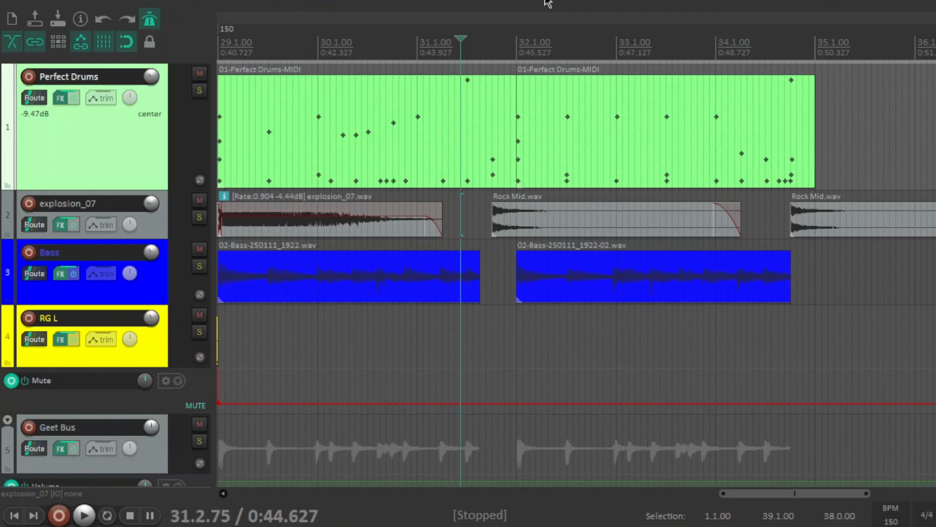
- Place the edit cursor just before bar 3 and review The Growler, ReaEQ and ReaComp settings in the Bass track's effects chain
{"action": "left_click_drag", "start_coordinate": [841, 494], "coordinate": [310, 518]}
{"action": "left_click", "coordinate": [387, 163]}
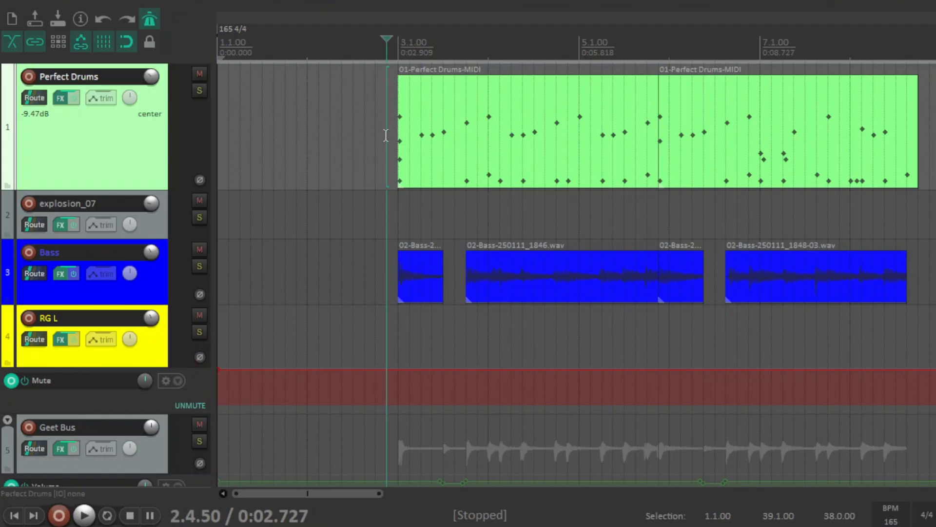
{"action": "left_click", "coordinate": [61, 274]}
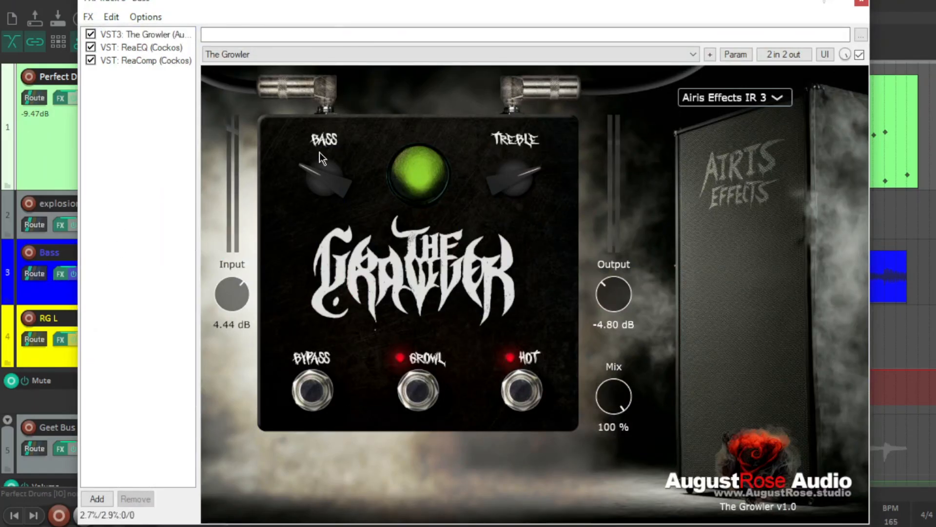
{"action": "left_click_drag", "start_coordinate": [381, 1], "coordinate": [356, 22]}
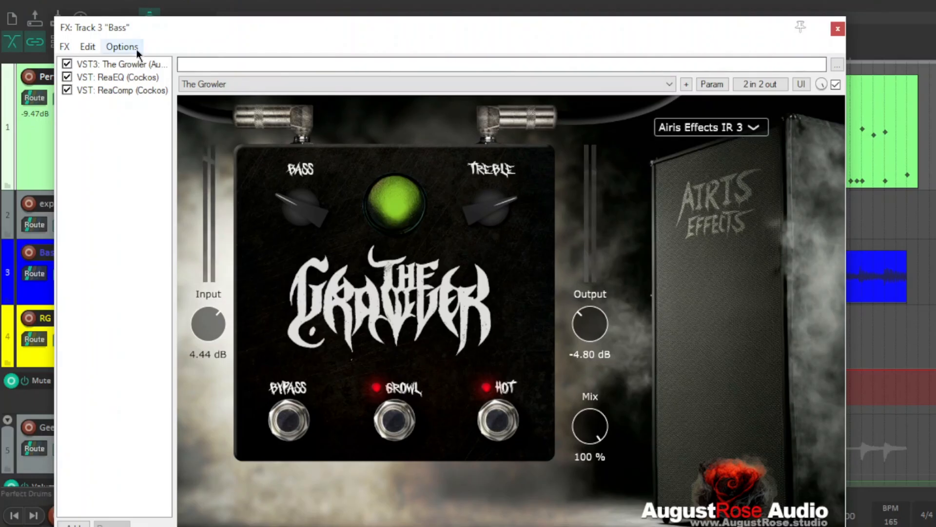
{"action": "left_click", "coordinate": [138, 77]}
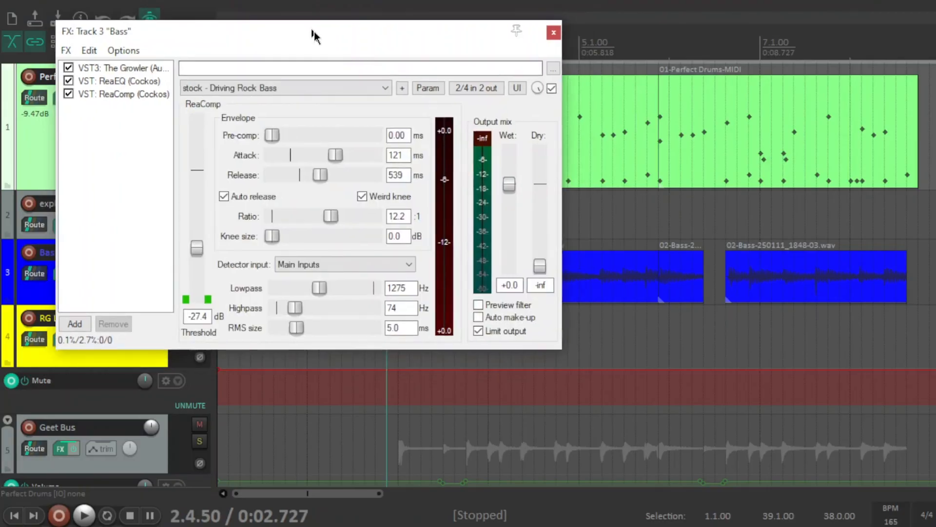
{"action": "left_click_drag", "start_coordinate": [314, 31], "coordinate": [330, 37]}
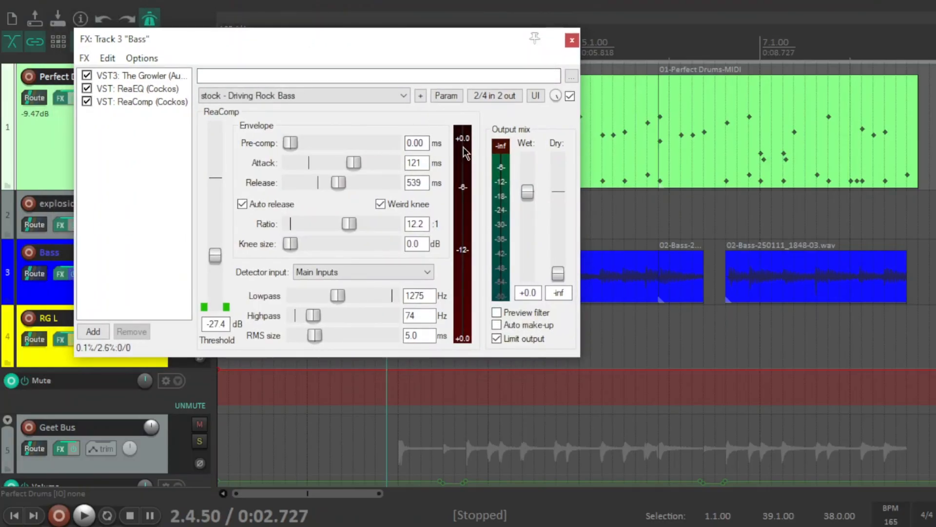
- Solo the Bass and Perfect Drums tracks and play from just before bar 3 to watch ReaComp work on the bass
{"action": "left_click_drag", "start_coordinate": [450, 43], "coordinate": [651, 44]}
{"action": "left_click", "coordinate": [200, 266]}
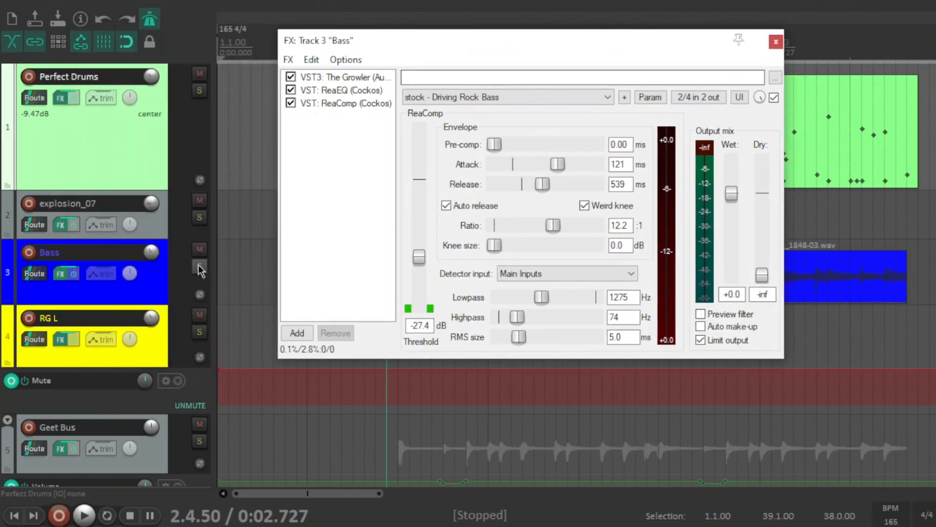
{"action": "left_click", "coordinate": [200, 90]}
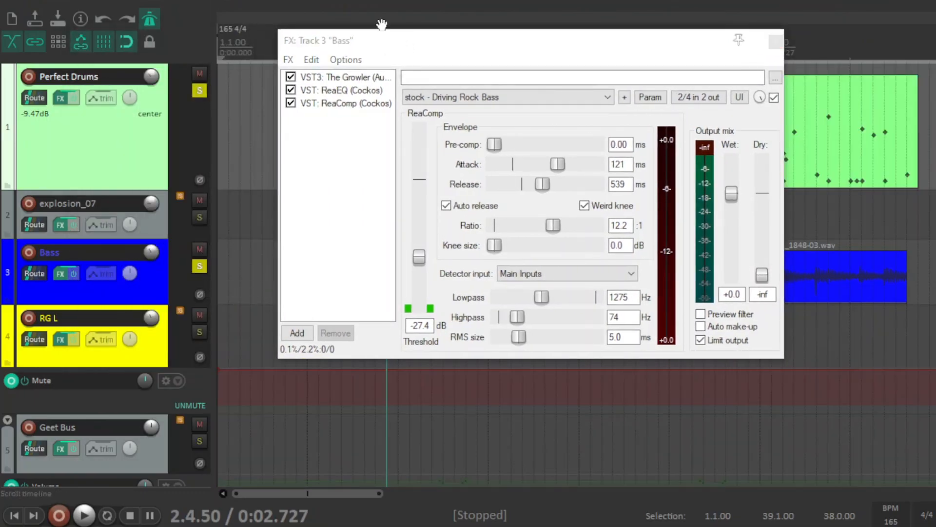
{"action": "key", "text": "space"}
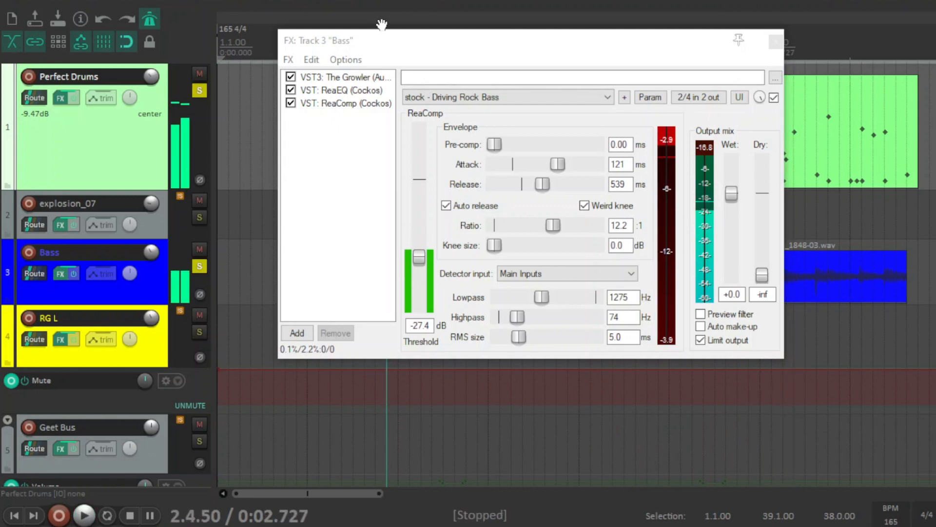
{"action": "key", "text": "space"}
- Show The Growler once more, close the Bass effects window and unsolo the Bass track
{"action": "left_click_drag", "start_coordinate": [416, 29], "coordinate": [248, 33]}
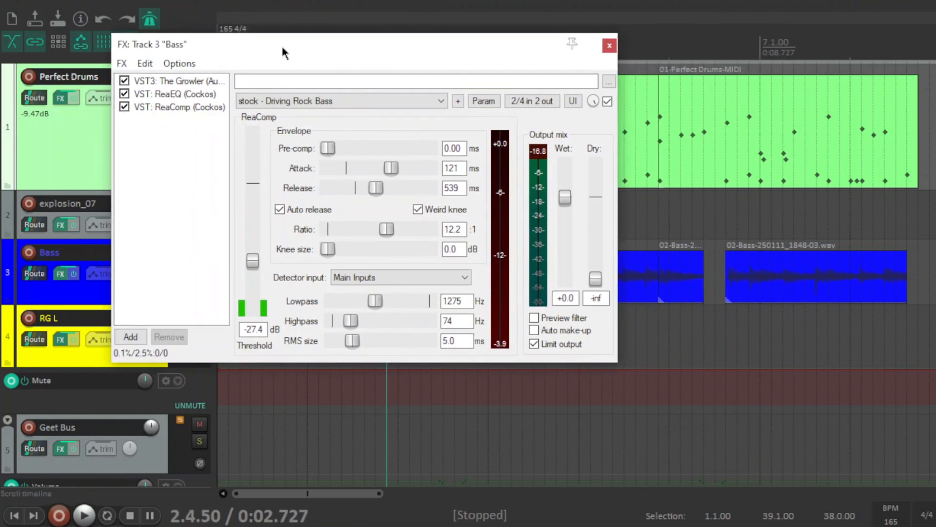
{"action": "left_click", "coordinate": [208, 80]}
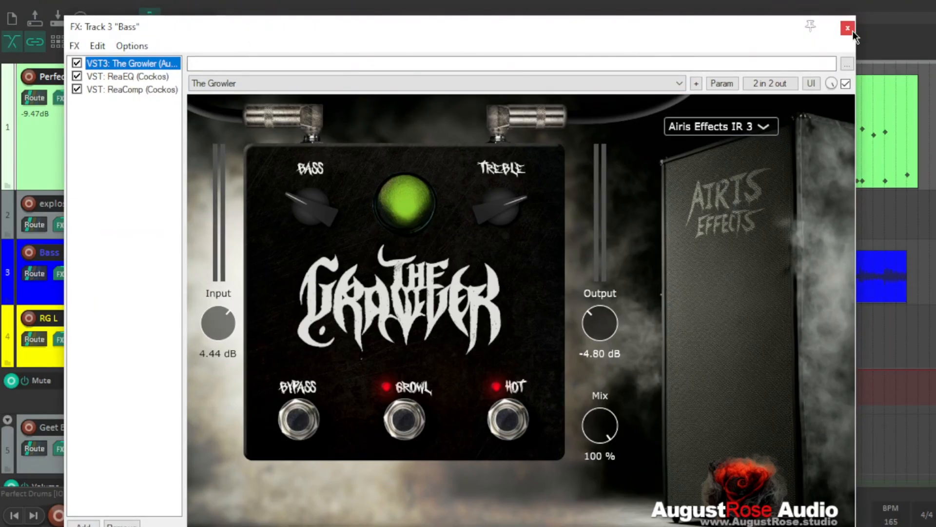
{"action": "left_click", "coordinate": [852, 29]}
{"action": "scroll", "coordinate": [698, 233], "scroll_direction": "down", "scroll_amount": 4}
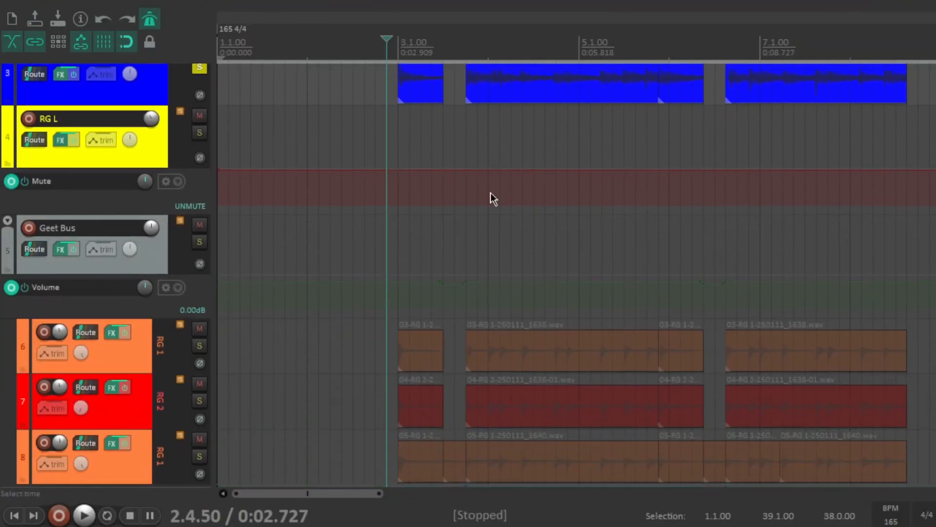
{"action": "left_click", "coordinate": [200, 67]}
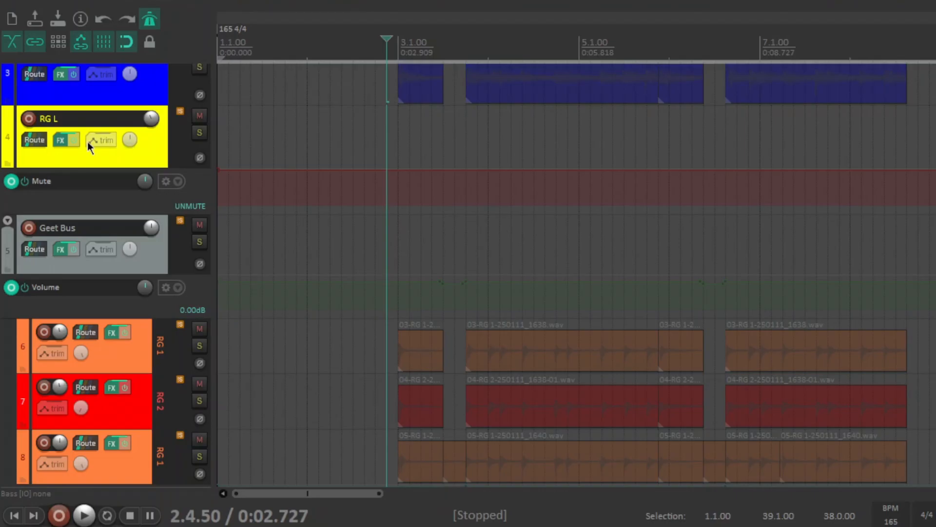
- Review the Amped Roots amp, pedalboard and cabinet settings in the RG L track's effects chain
{"action": "left_click", "coordinate": [62, 141]}
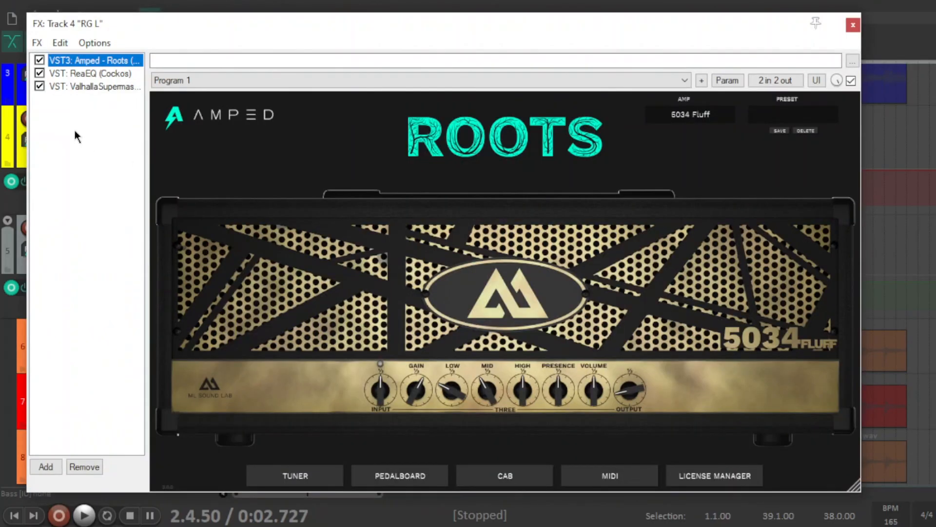
{"action": "left_click_drag", "start_coordinate": [323, 29], "coordinate": [353, 23]}
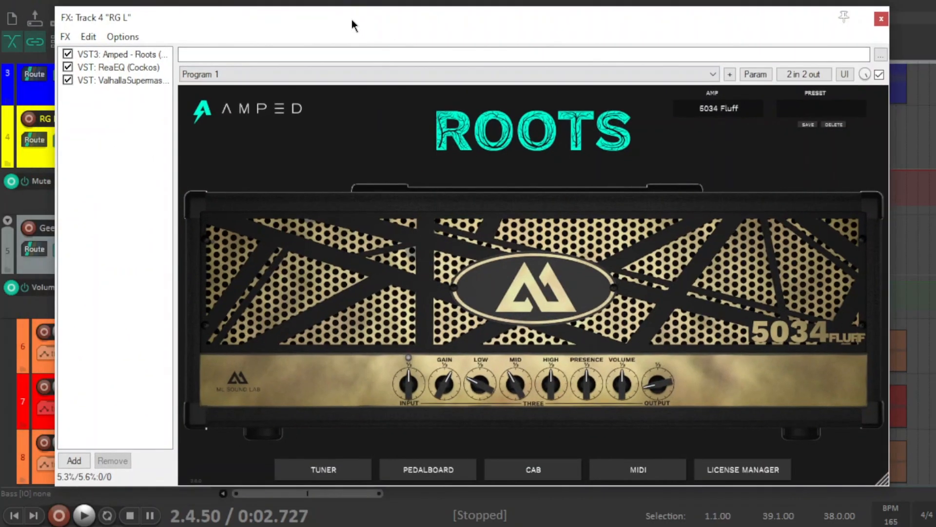
{"action": "left_click", "coordinate": [408, 471]}
{"action": "left_click", "coordinate": [329, 471]}
{"action": "left_click", "coordinate": [428, 471]}
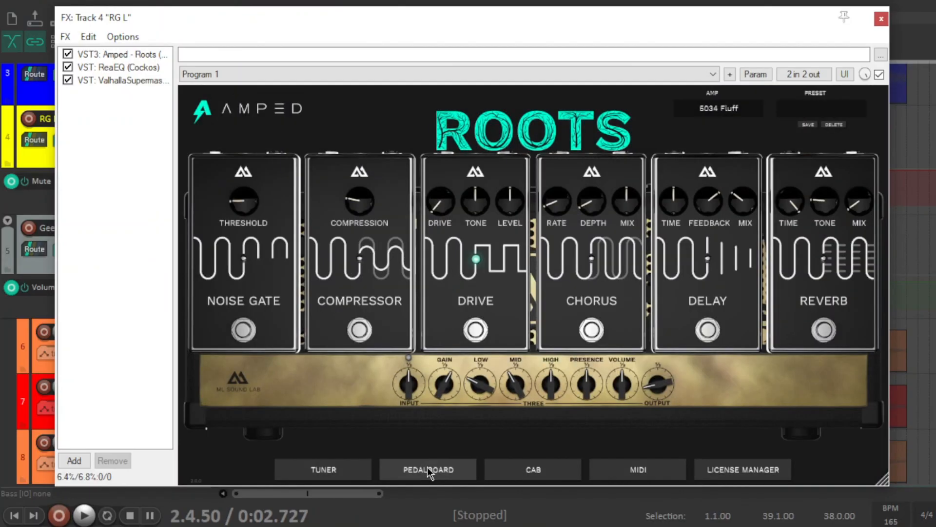
{"action": "left_click", "coordinate": [532, 473]}
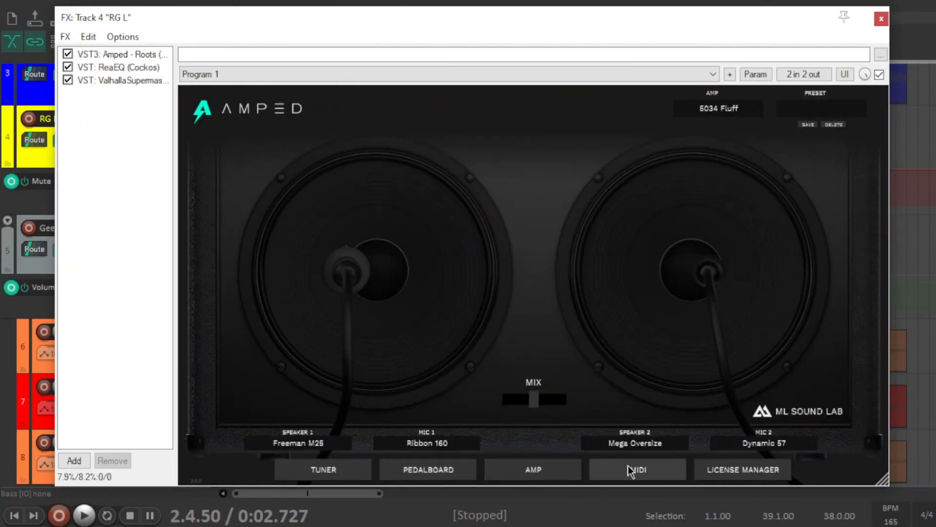
- Review the ReaEQ bands and ValhallaSupermassive settings in the RG L track's effects chain
{"action": "left_click", "coordinate": [137, 67]}
{"action": "left_click_drag", "start_coordinate": [216, 26], "coordinate": [214, 40]}
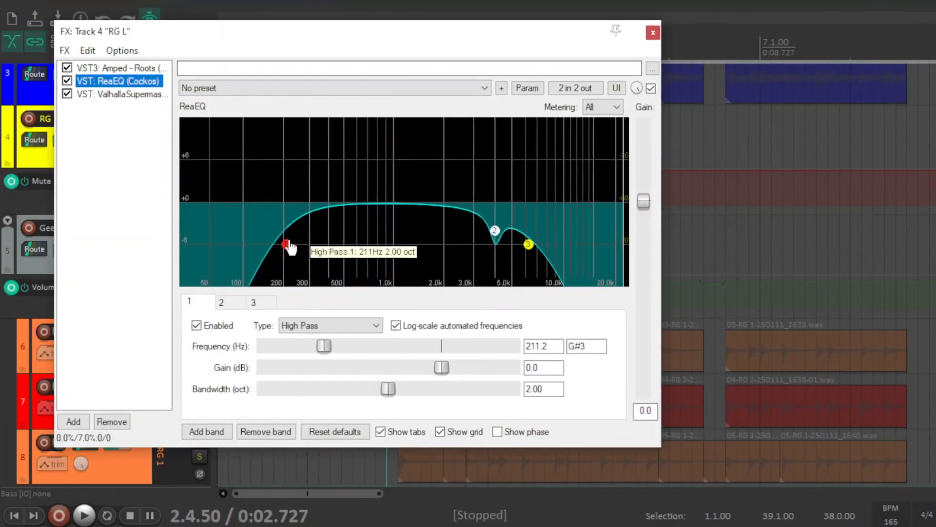
{"action": "mouse_move", "coordinate": [496, 234]}
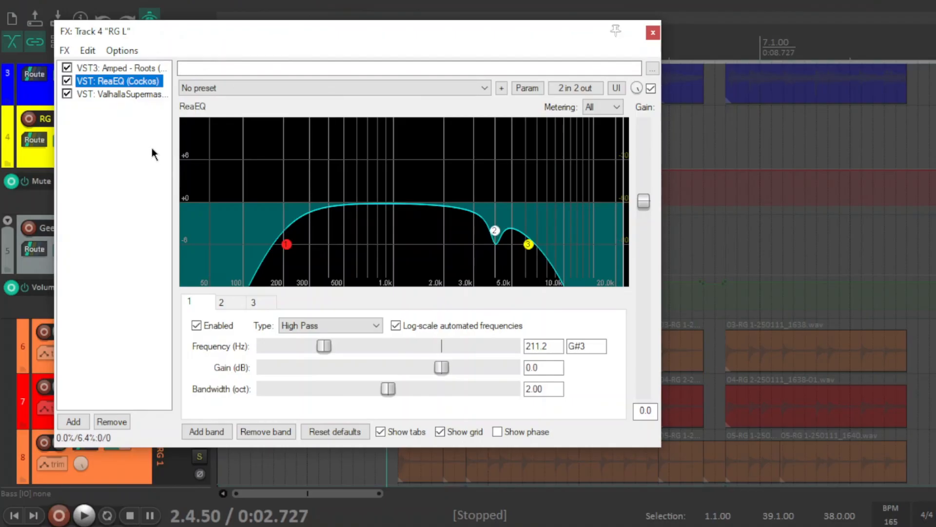
{"action": "left_click", "coordinate": [124, 97]}
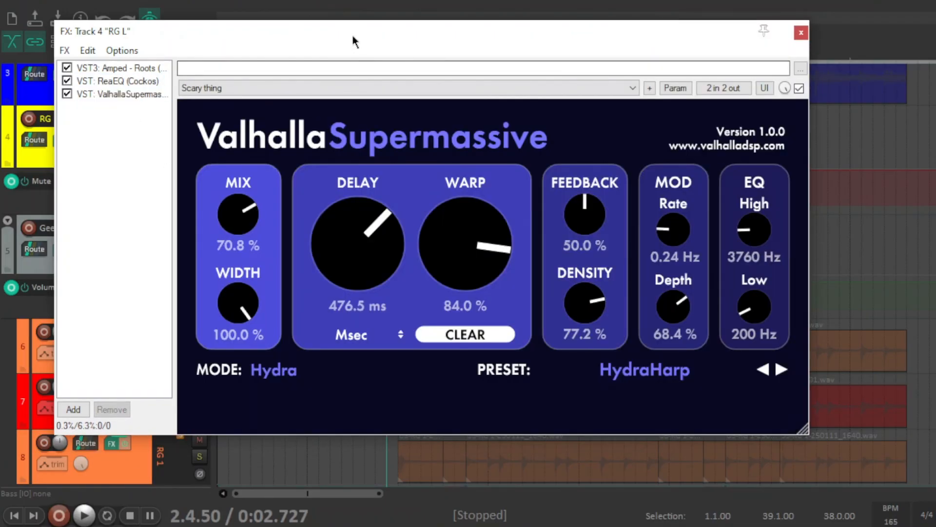
{"action": "left_click_drag", "start_coordinate": [353, 37], "coordinate": [347, 45]}
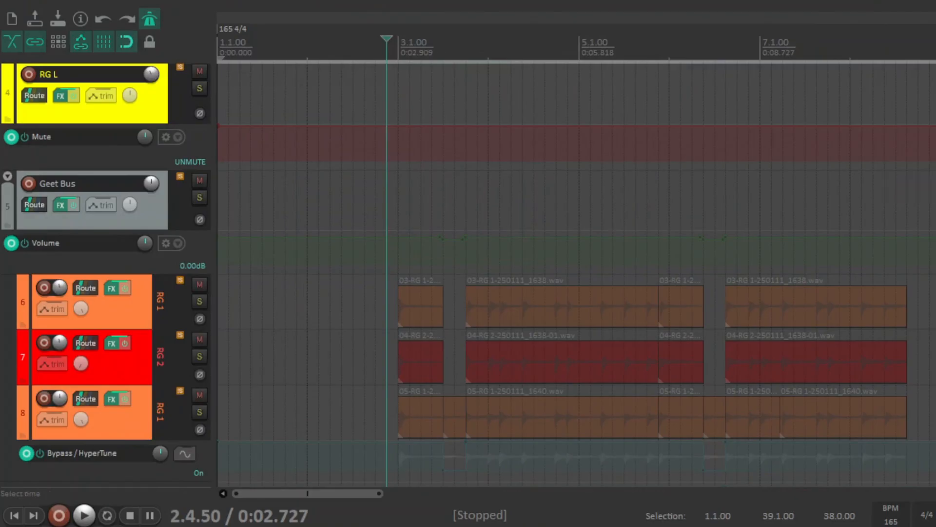
- Unsolo the Perfect Drums track
{"action": "scroll", "coordinate": [575, 146], "scroll_direction": "up", "scroll_amount": 5}
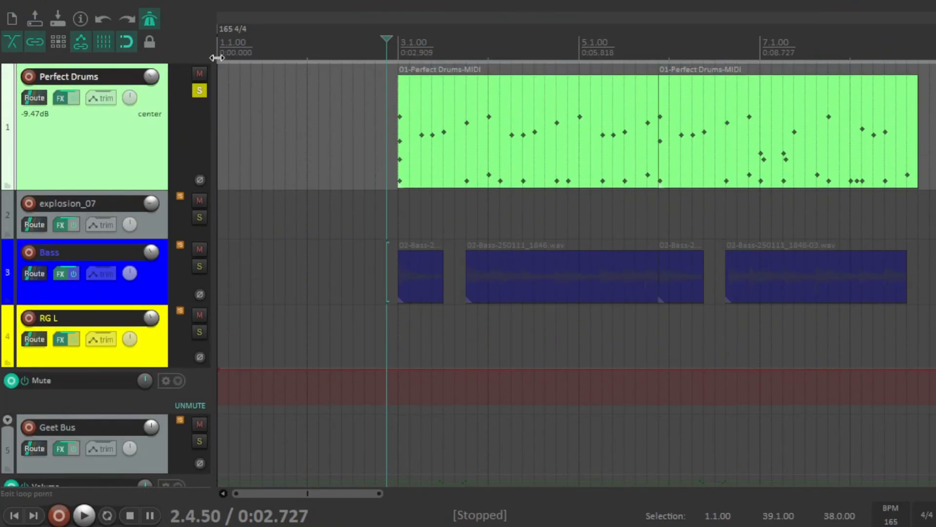
{"action": "left_click", "coordinate": [200, 93]}
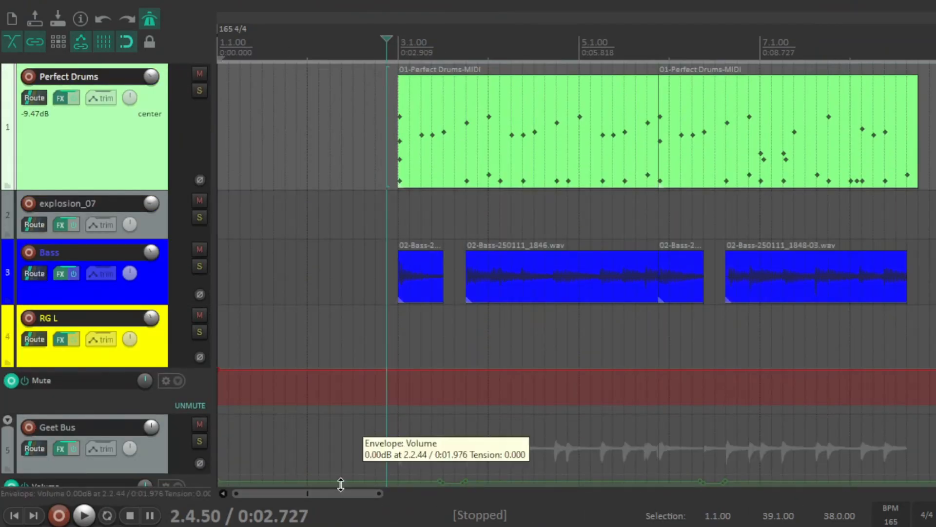
- Look over the arrangement up to bar 15, including the rhythm guitar tracks under Geet Bus and their HyperTune and MFlanger automation
{"action": "left_click_drag", "start_coordinate": [354, 497], "coordinate": [382, 498]}
{"action": "scroll", "coordinate": [576, 274], "scroll_direction": "down", "scroll_amount": 5}
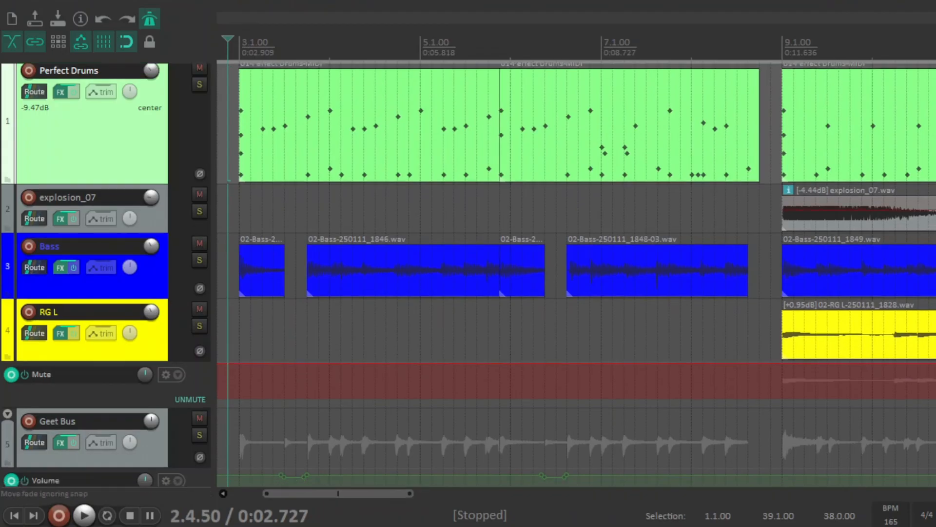
{"action": "scroll", "coordinate": [576, 273], "scroll_direction": "up", "scroll_amount": 4}
{"action": "scroll", "coordinate": [576, 274], "scroll_direction": "up", "scroll_amount": 1}
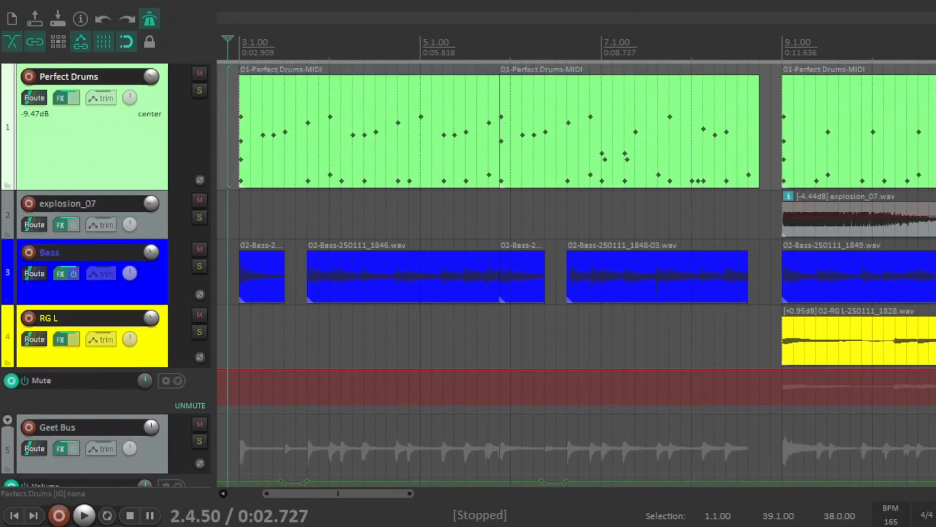
{"action": "scroll", "coordinate": [576, 273], "scroll_direction": "down", "scroll_amount": 4}
{"action": "scroll", "coordinate": [575, 273], "scroll_direction": "up", "scroll_amount": 3}
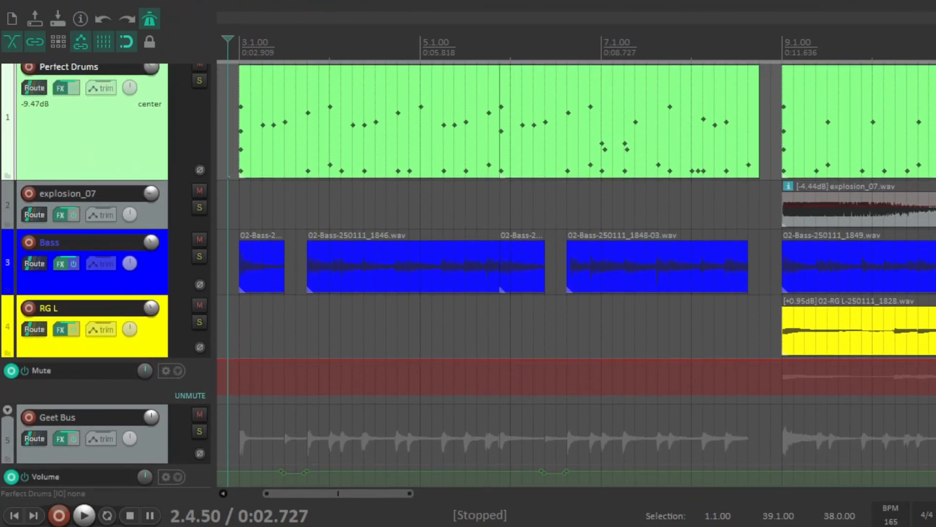
{"action": "scroll", "coordinate": [576, 274], "scroll_direction": "up", "scroll_amount": 1}
{"action": "left_click_drag", "start_coordinate": [374, 493], "coordinate": [462, 497]}
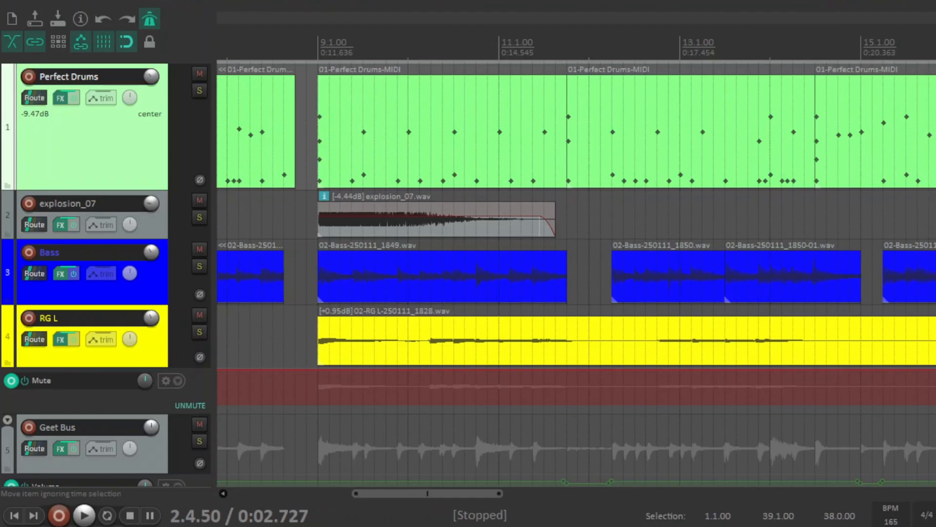
{"action": "scroll", "coordinate": [575, 273], "scroll_direction": "down", "scroll_amount": 10}
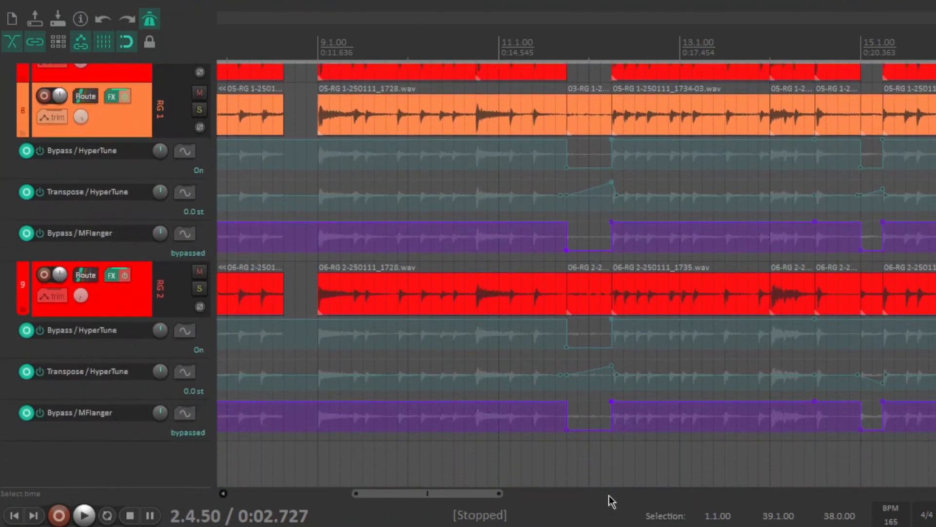
{"action": "left_click_drag", "start_coordinate": [478, 497], "coordinate": [386, 504]}
{"action": "scroll", "coordinate": [88, 122], "scroll_direction": "up", "scroll_amount": 5}
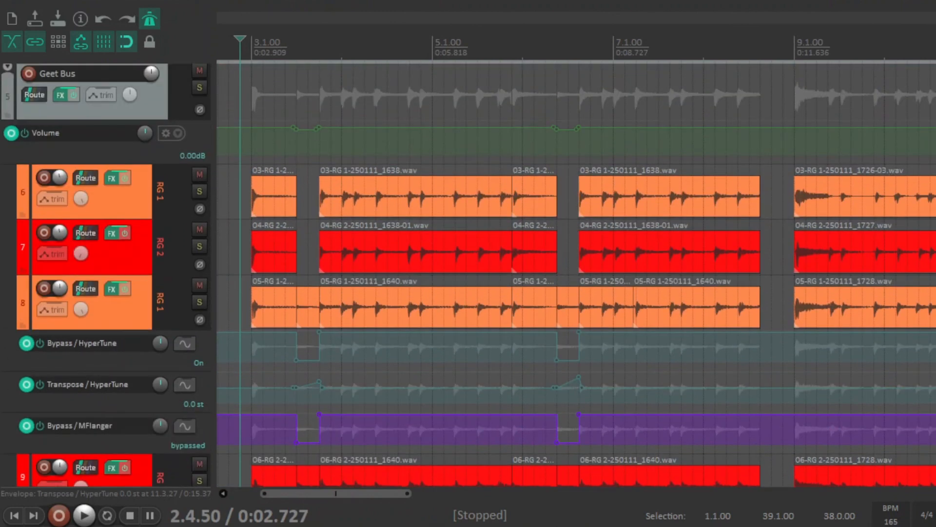
- Review the high-pass filter, band I and band IV settings of TDR Nova in the Geet Bus effects chain
{"action": "left_click", "coordinate": [60, 96]}
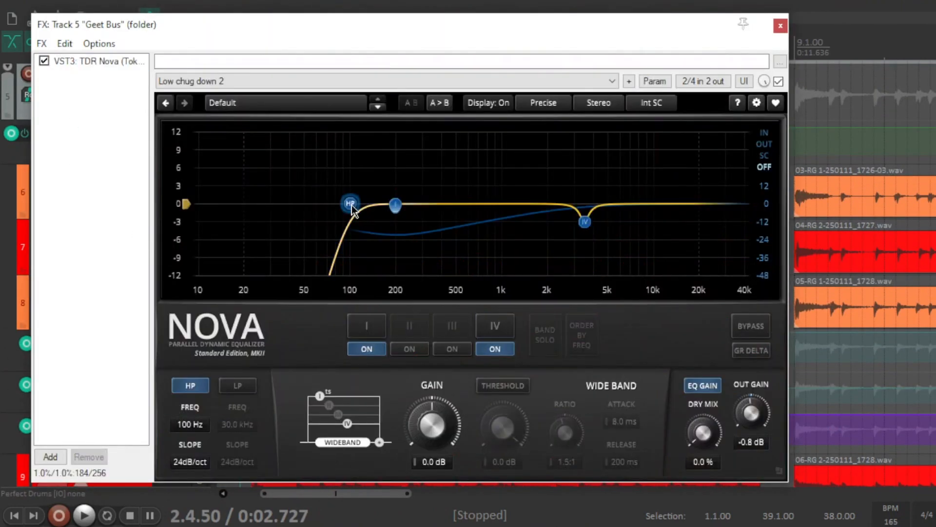
{"action": "left_click", "coordinate": [396, 209]}
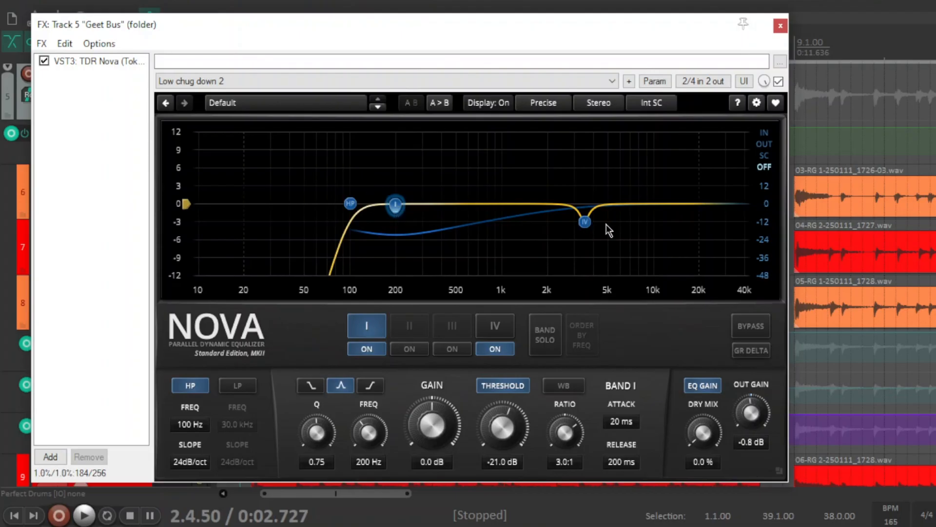
{"action": "left_click", "coordinate": [585, 223]}
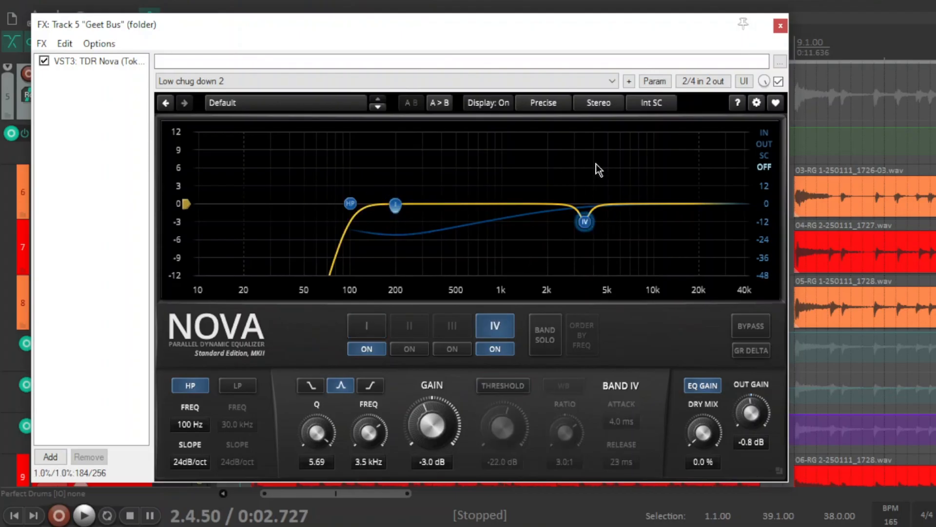
{"action": "left_click", "coordinate": [780, 26]}
- Solo the Geet Bus folder track and listen to the combined rhythm guitars from the edit cursor before bar 3
{"action": "scroll", "coordinate": [829, 273], "scroll_direction": "down", "scroll_amount": 3}
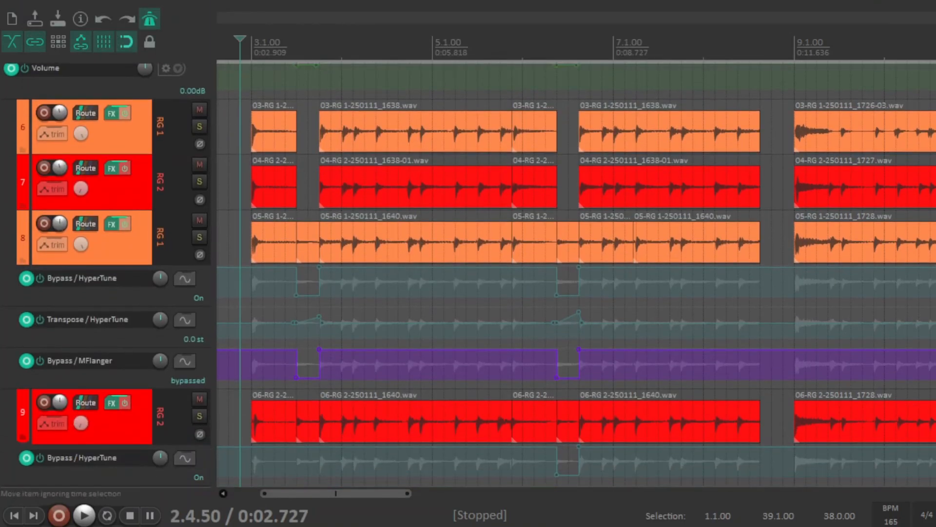
{"action": "scroll", "coordinate": [161, 89], "scroll_direction": "up", "scroll_amount": 2}
{"action": "left_click", "coordinate": [199, 74]}
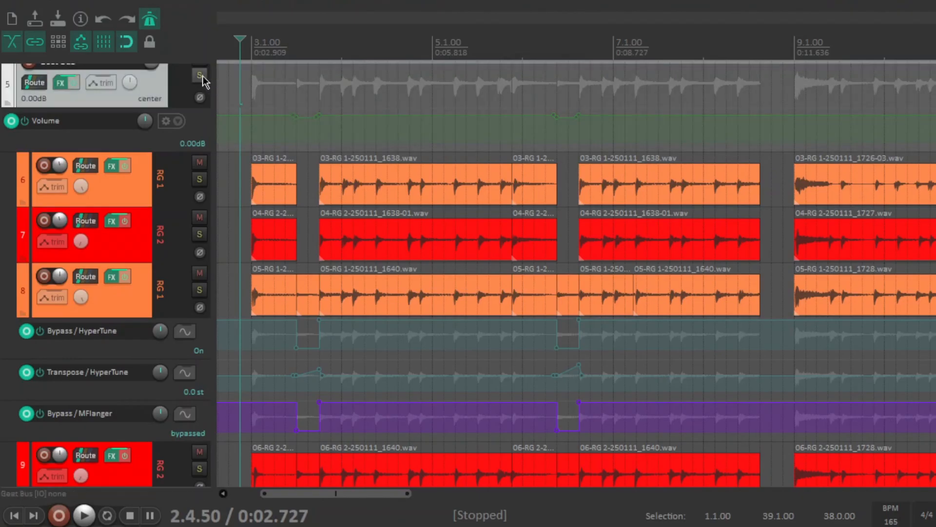
{"action": "key", "text": "space"}
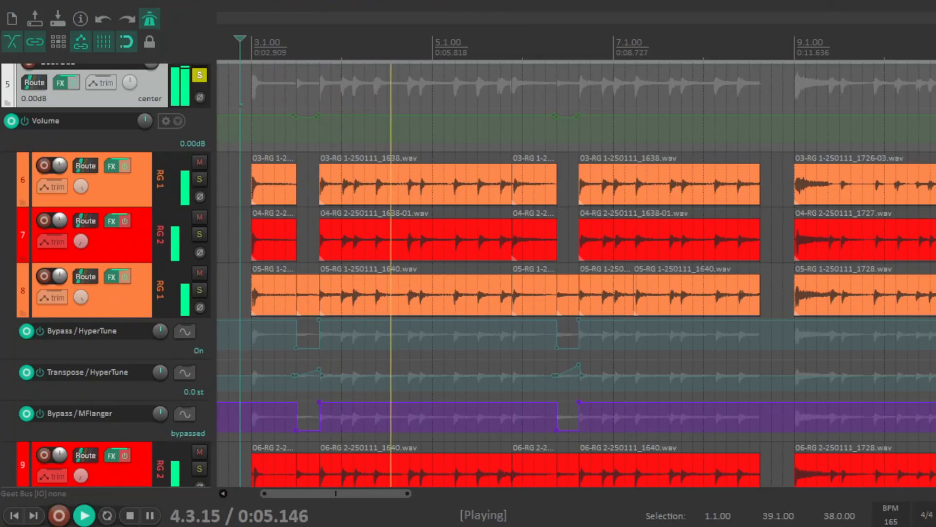
{"action": "key", "text": "space"}
- Review HyperTune and the Efektor Silencer gate in track 6 RG 1's effects chain, checking the guitar arrangement up to about bar 23
{"action": "scroll", "coordinate": [63, 87], "scroll_direction": "down", "scroll_amount": 1}
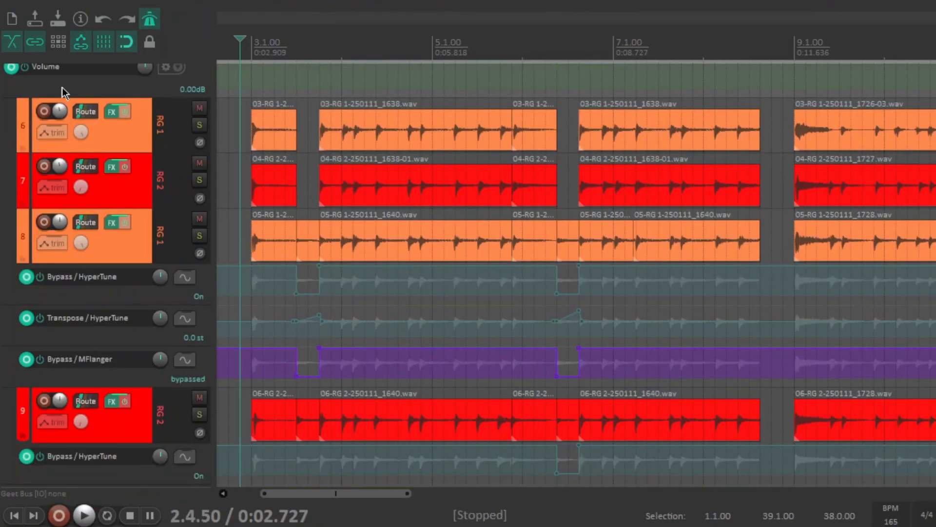
{"action": "left_click", "coordinate": [116, 114]}
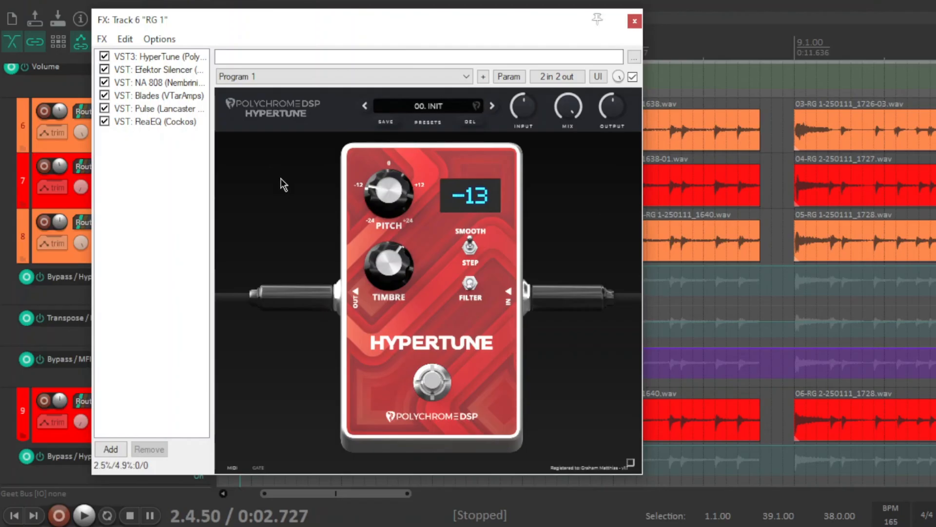
{"action": "left_click", "coordinate": [175, 70]}
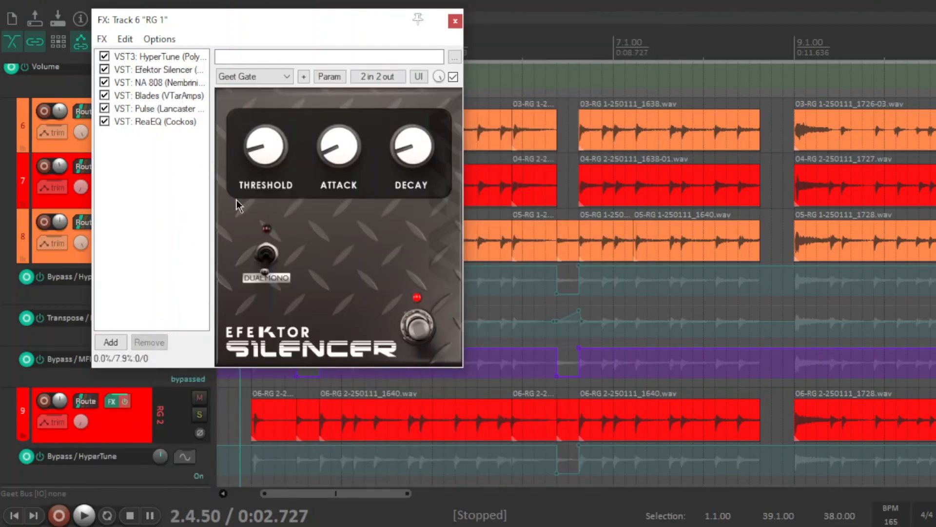
{"action": "left_click_drag", "start_coordinate": [391, 493], "coordinate": [636, 518]}
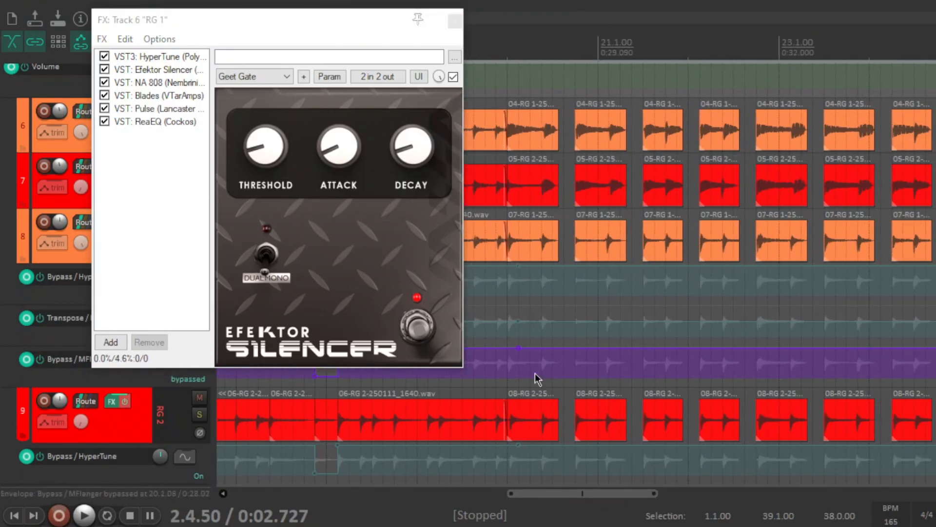
{"action": "left_click_drag", "start_coordinate": [583, 494], "coordinate": [309, 522]}
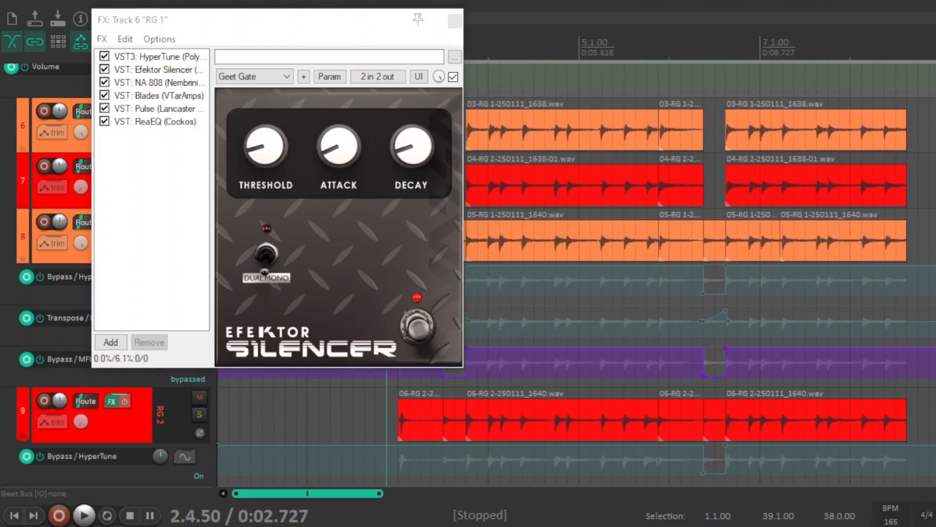
{"action": "left_click_drag", "start_coordinate": [352, 496], "coordinate": [582, 495]}
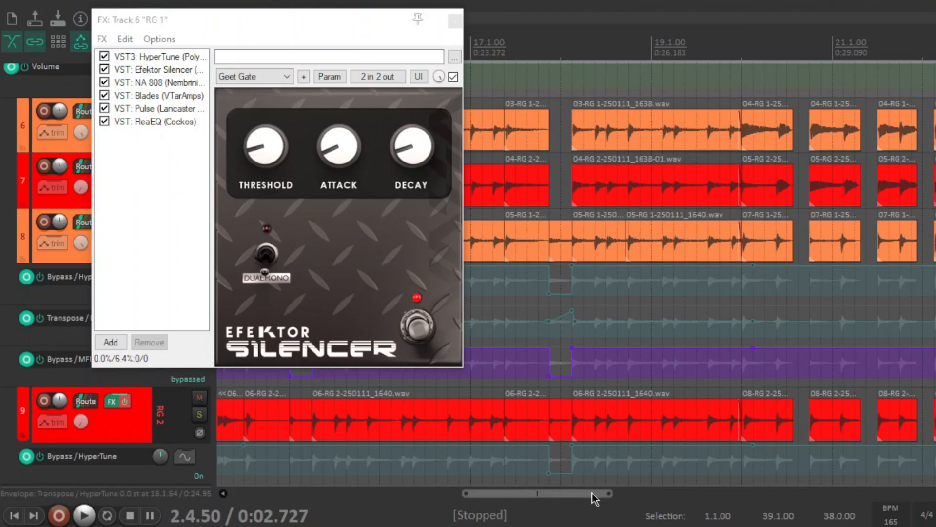
{"action": "left_click_drag", "start_coordinate": [592, 492], "coordinate": [346, 496]}
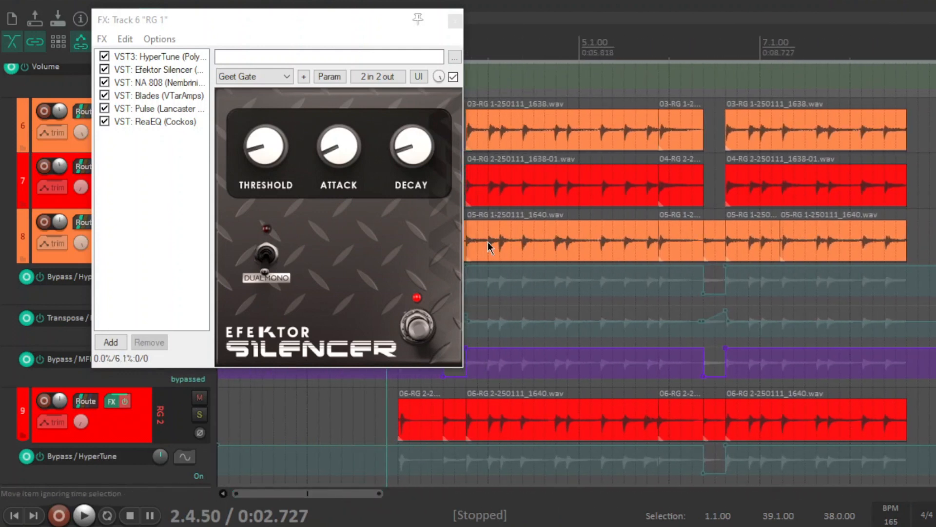
- Review the NA 808 overdrive, Blades amp and Pulse cabinet loader settings in track 6 RG 1's effects chain
{"action": "left_click", "coordinate": [170, 70]}
{"action": "left_click", "coordinate": [172, 83]}
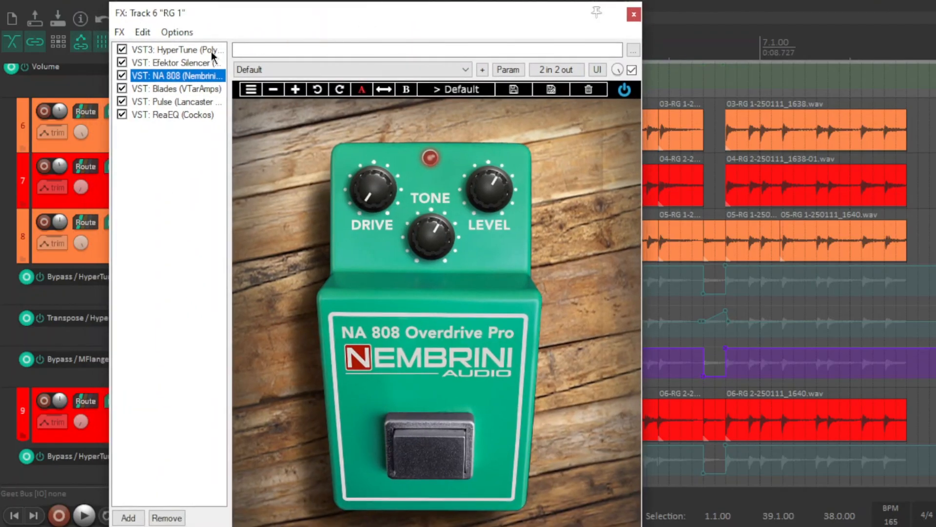
{"action": "left_click", "coordinate": [194, 90]}
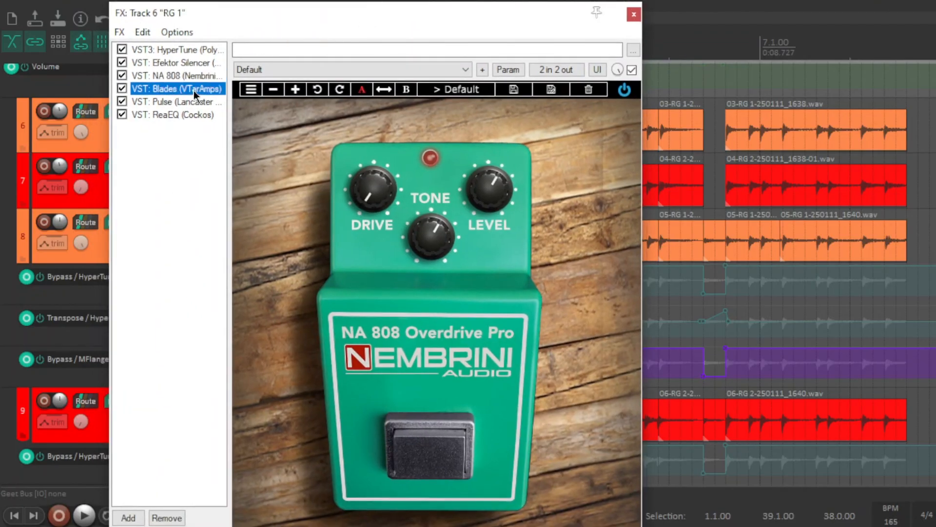
{"action": "left_click_drag", "start_coordinate": [361, 15], "coordinate": [313, 43]}
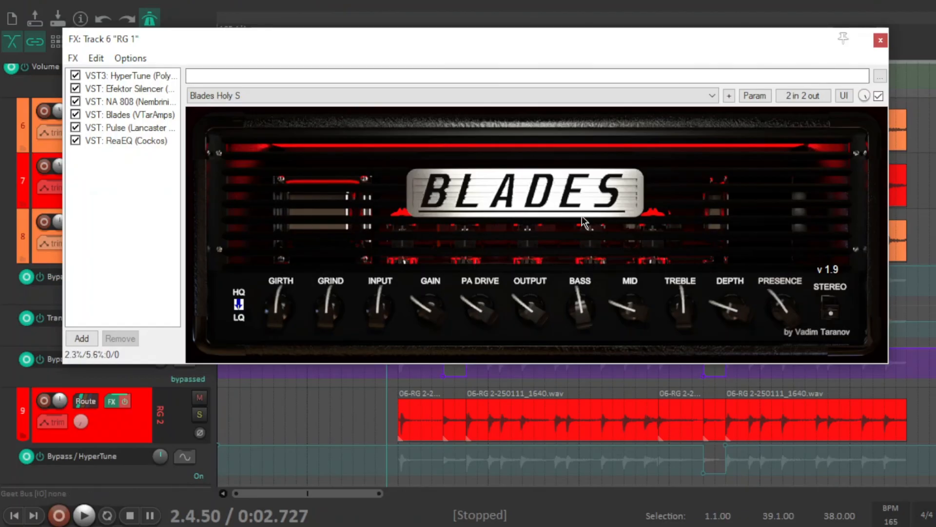
{"action": "left_click", "coordinate": [127, 129]}
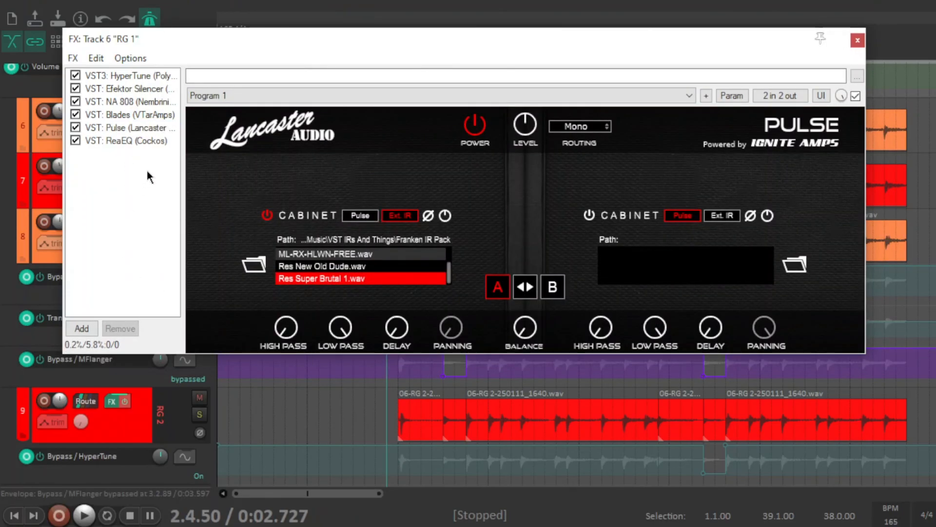
- Review the ReaEQ high-pass, band 3 and low-pass settings in track 6 RG 1's effects chain
{"action": "left_click", "coordinate": [146, 140]}
{"action": "mouse_move", "coordinate": [251, 238]}
{"action": "mouse_move", "coordinate": [307, 219]}
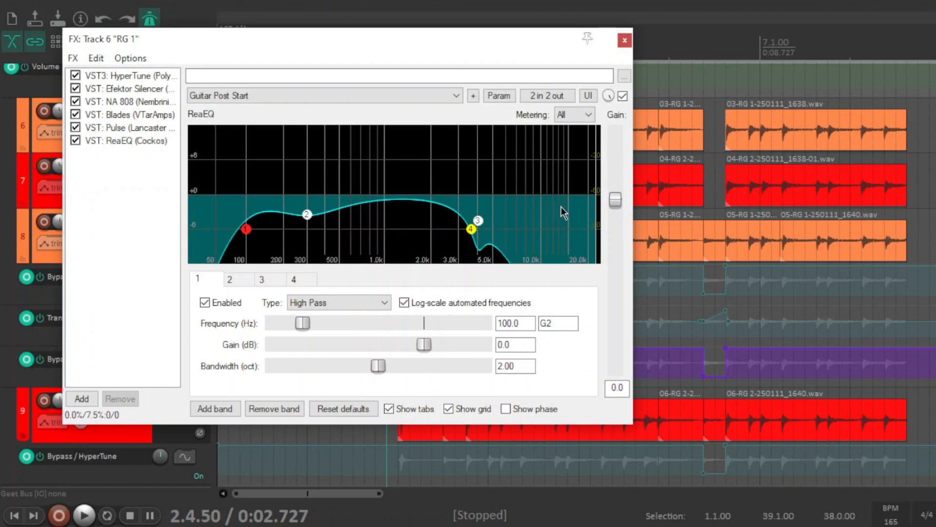
{"action": "left_click", "coordinate": [480, 221]}
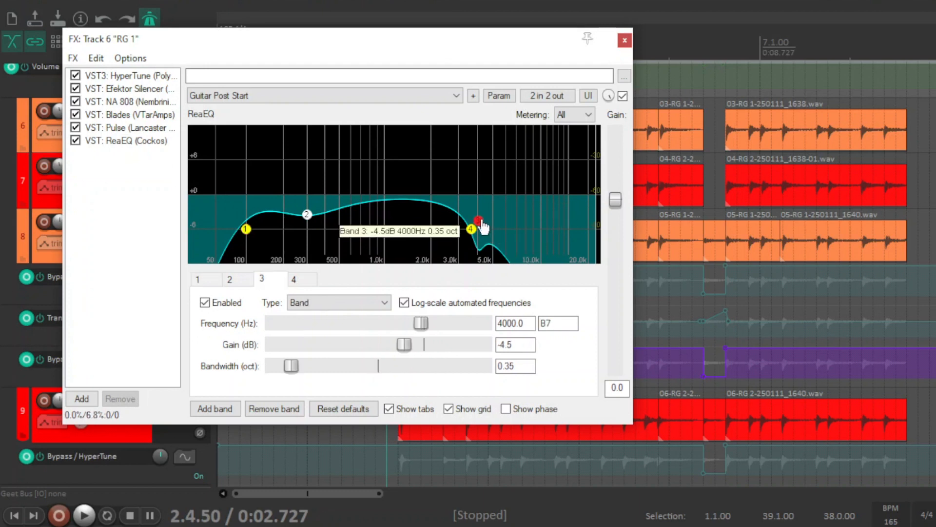
{"action": "left_click", "coordinate": [471, 229]}
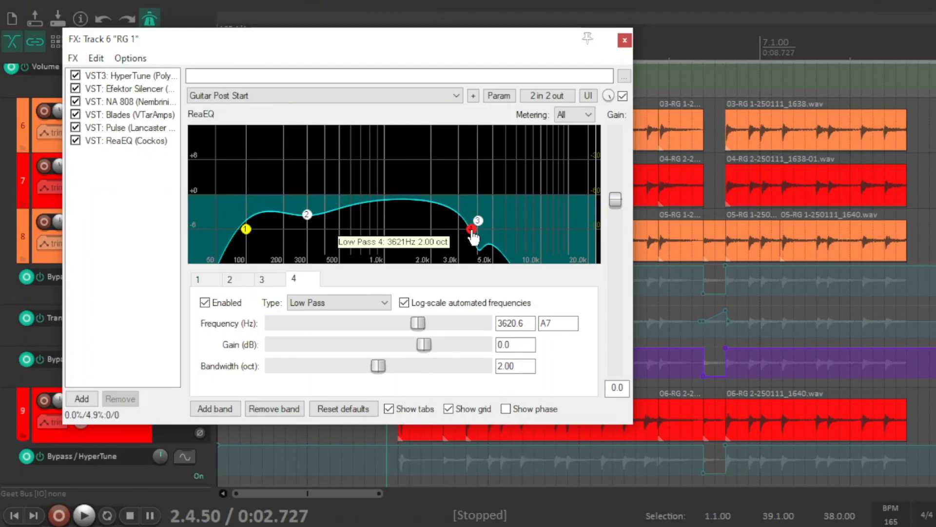
{"action": "key", "text": "Escape"}
{"action": "left_click", "coordinate": [136, 194]}
{"action": "left_click", "coordinate": [112, 116]}
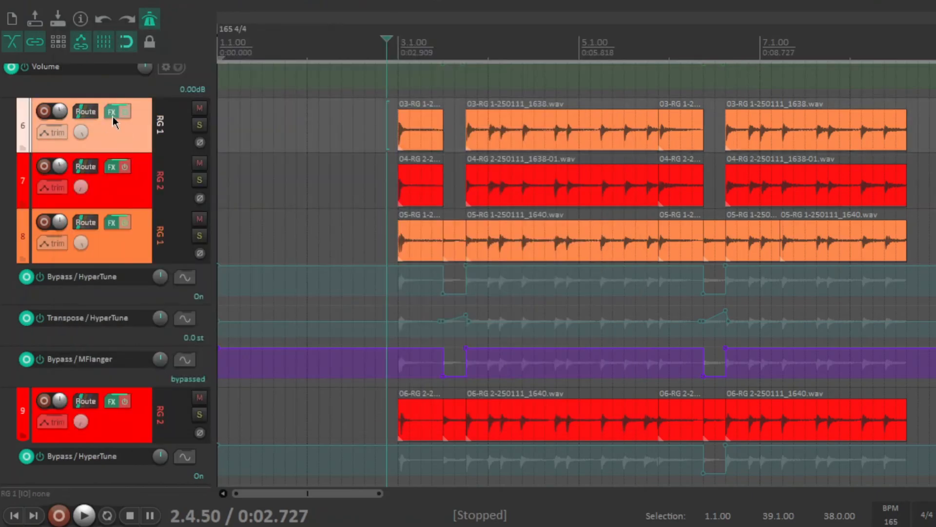
{"action": "left_click", "coordinate": [137, 215]}
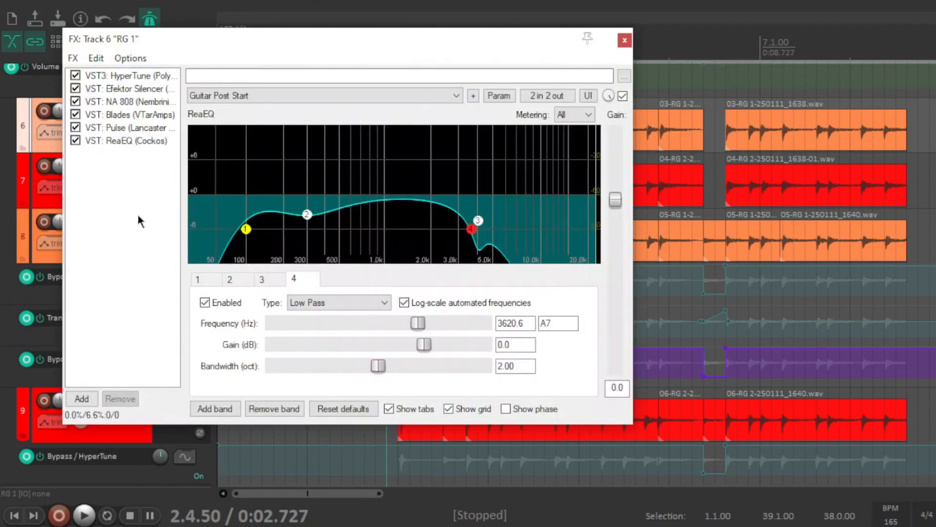
{"action": "left_click", "coordinate": [625, 40]}
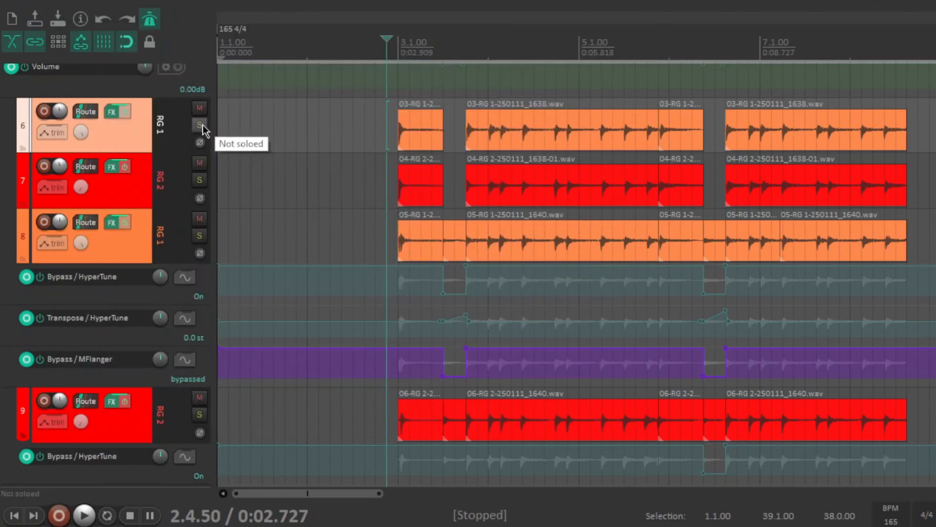
- Solo track 6 RG 1 and listen to it while watching ReaEQ's spectrum in its effects chain
{"action": "left_click", "coordinate": [199, 125]}
{"action": "left_click", "coordinate": [114, 116]}
{"action": "left_click", "coordinate": [139, 218]}
{"action": "key", "text": "space"}
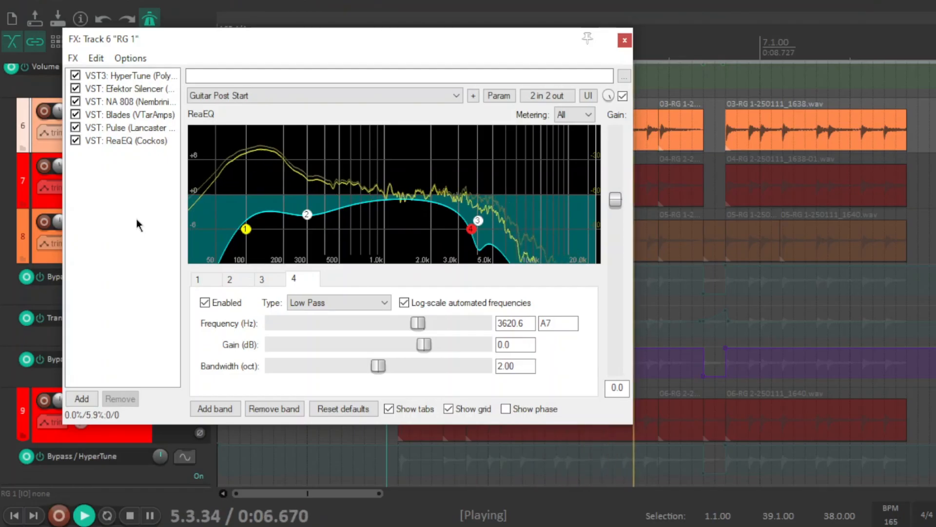
{"action": "key", "text": "space"}
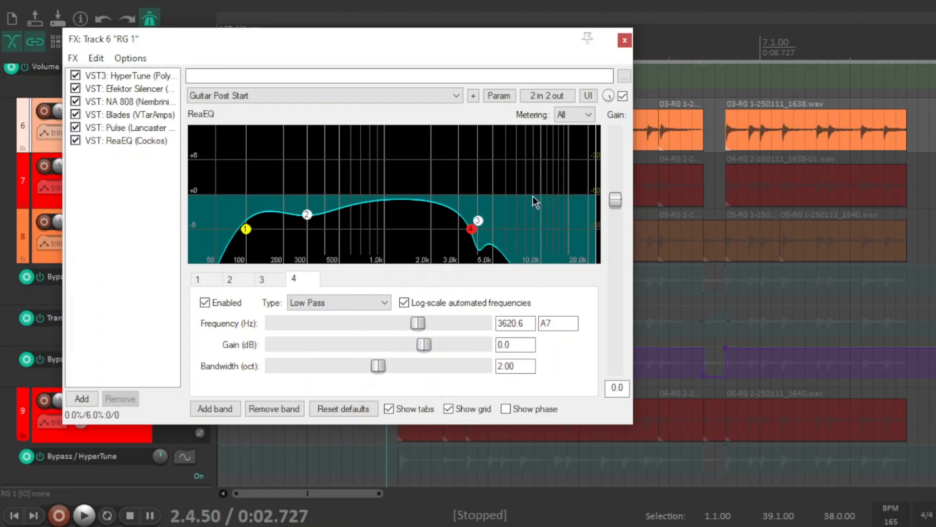
{"action": "left_click", "coordinate": [625, 40]}
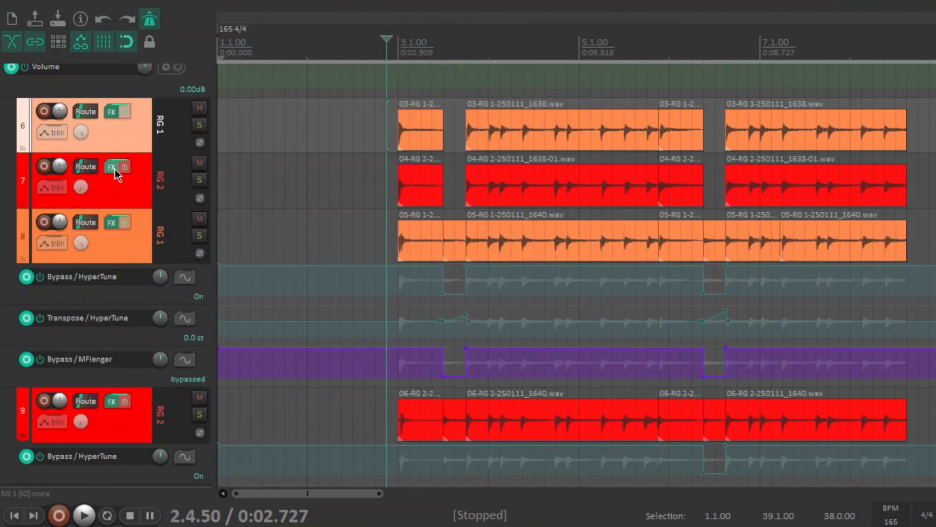
- Look at the plugin list and HyperTune settings in track 8 RG 1's effects chain
{"action": "left_click", "coordinate": [116, 168]}
{"action": "left_click", "coordinate": [152, 120]}
{"action": "left_click", "coordinate": [155, 206]}
{"action": "left_click_drag", "start_coordinate": [322, 30], "coordinate": [301, 40]}
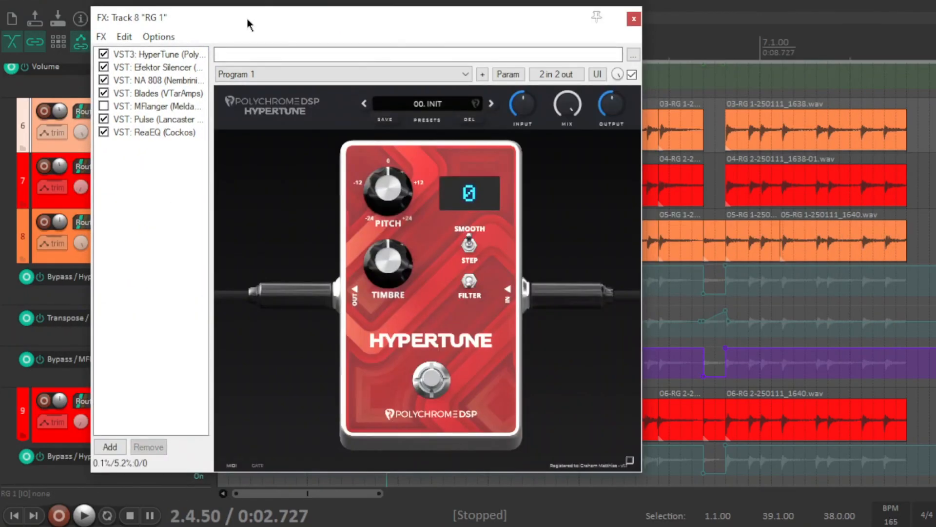
{"action": "left_click_drag", "start_coordinate": [247, 20], "coordinate": [237, 22]}
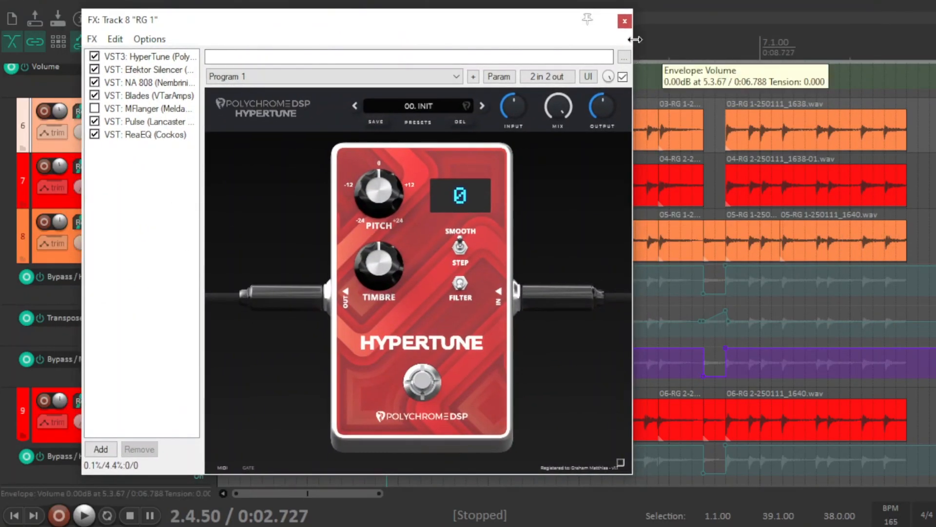
{"action": "left_click", "coordinate": [625, 21]}
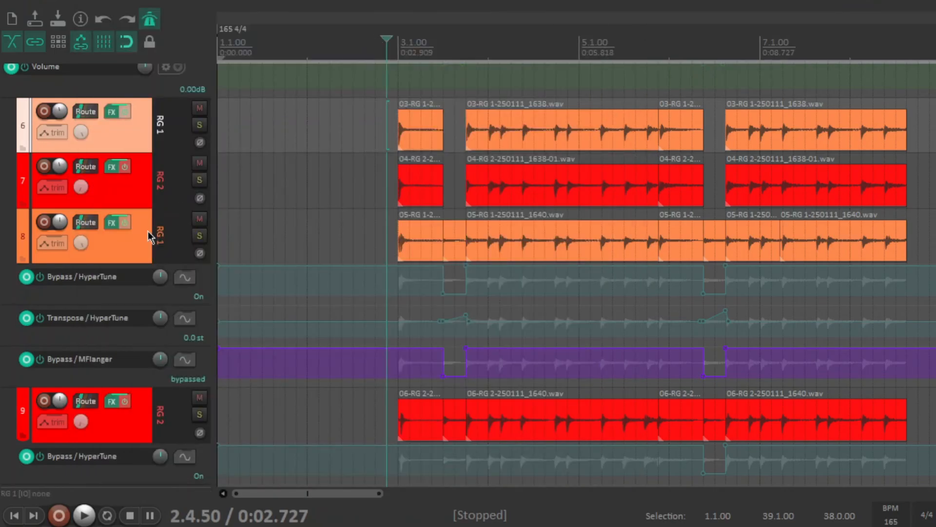
- Solo track 8 RG 1 and listen to it with HyperTune displayed in its effects chain
{"action": "left_click", "coordinate": [202, 238]}
{"action": "left_click", "coordinate": [116, 224]}
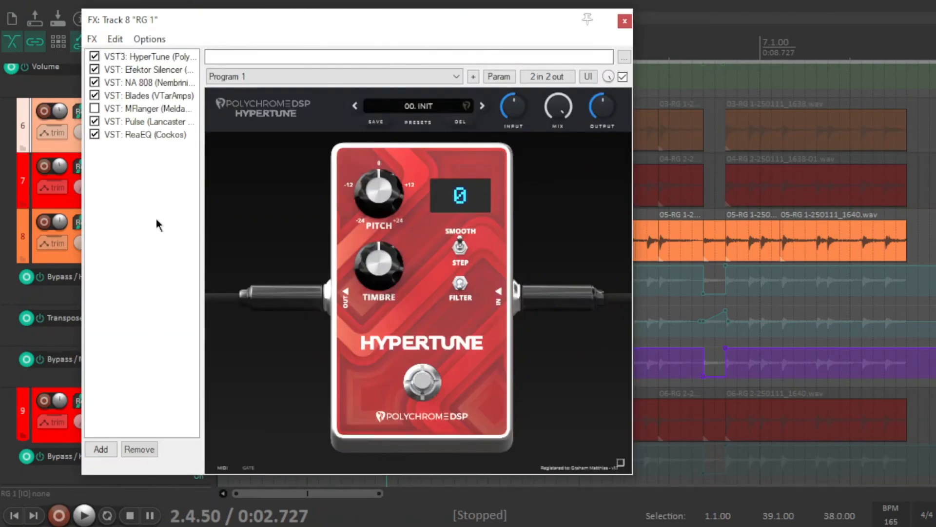
{"action": "key", "text": "space"}
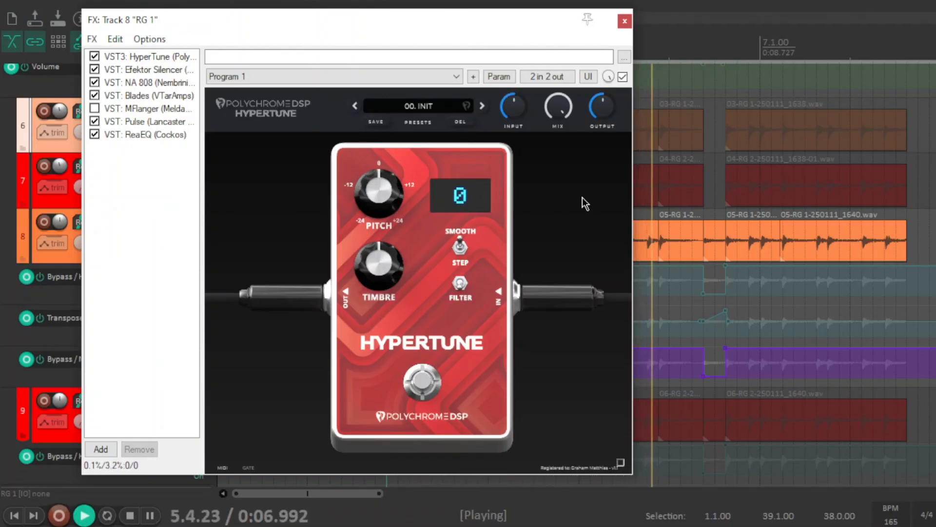
{"action": "key", "text": "space"}
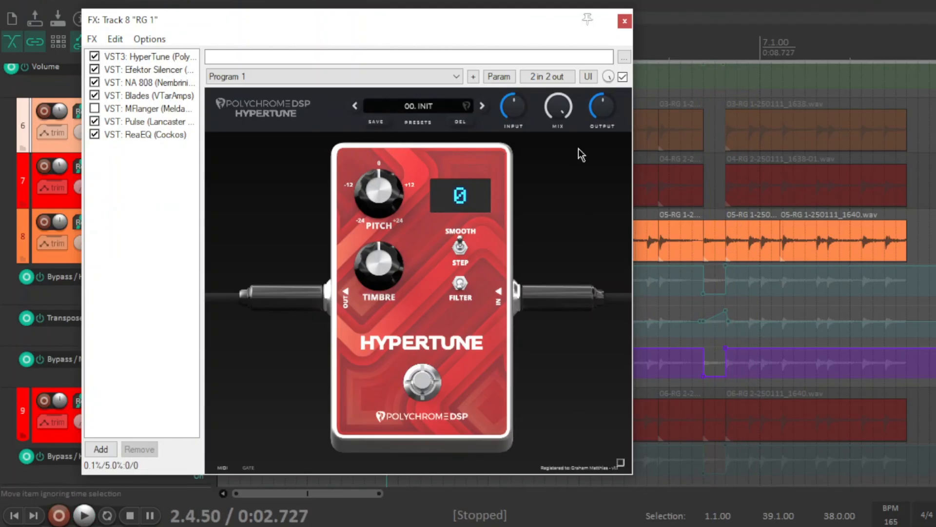
- Look through the Efektor Silencer, NA 808 and Blades plugins in track 8 RG 1's effects chain
{"action": "mouse_move", "coordinate": [364, 204]}
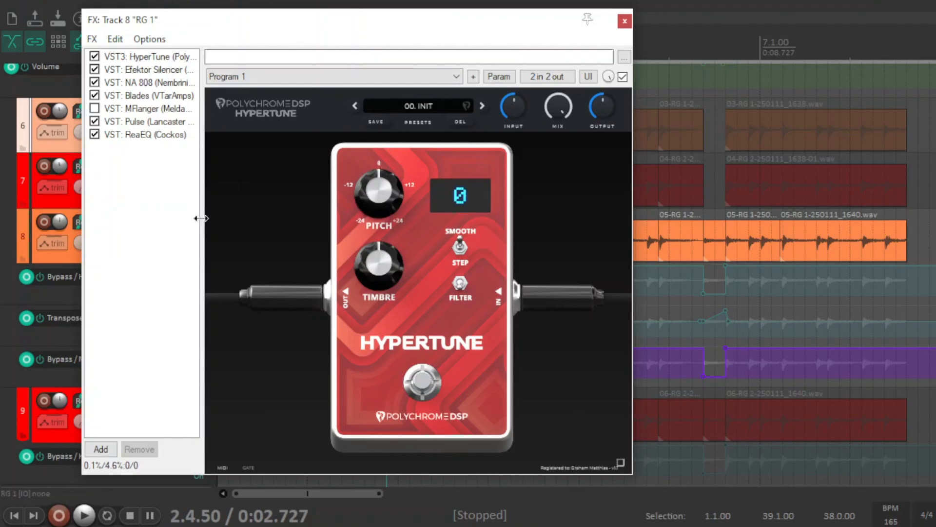
{"action": "left_click", "coordinate": [154, 71]}
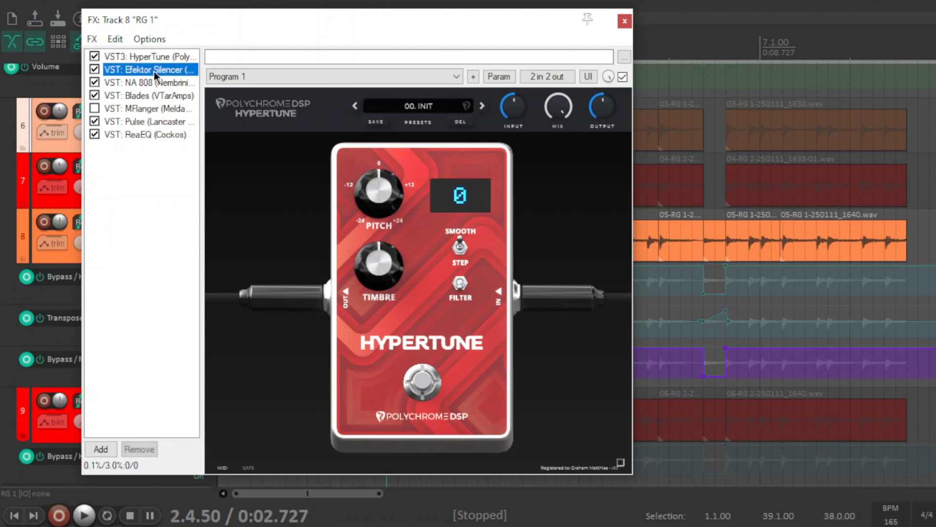
{"action": "left_click", "coordinate": [160, 81]}
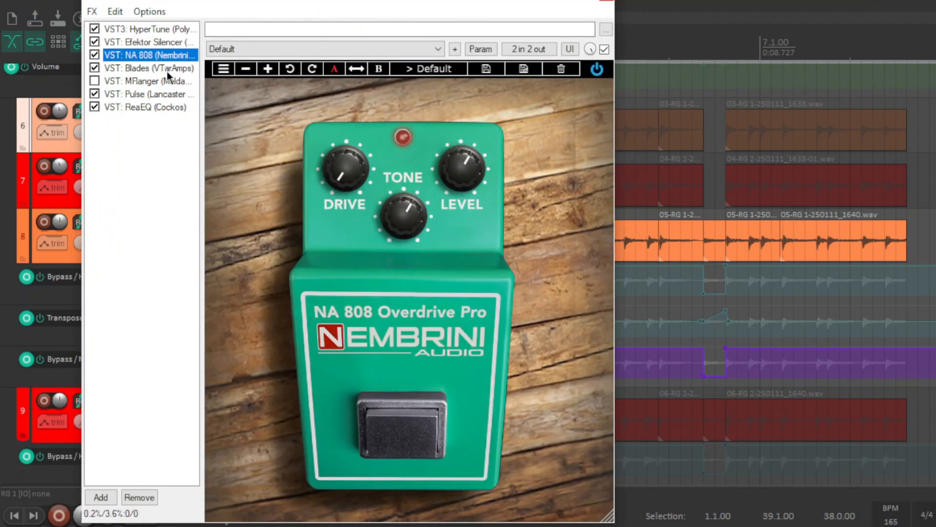
{"action": "left_click", "coordinate": [146, 68]}
{"action": "left_click_drag", "start_coordinate": [227, 9], "coordinate": [206, 36]}
- Display MFlanger in track 8 RG 1's effects chain and play the soloed track to watch its meters
{"action": "left_click", "coordinate": [106, 122]}
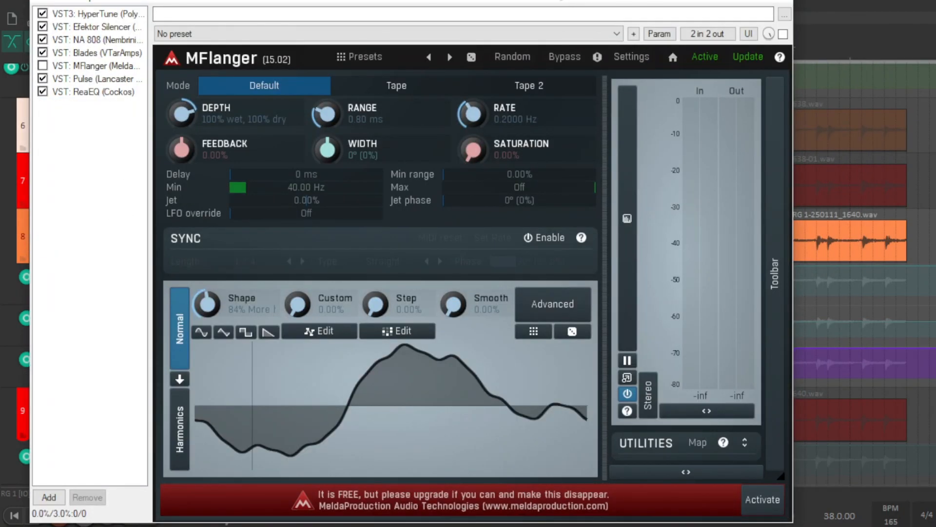
{"action": "left_click_drag", "start_coordinate": [515, 1], "coordinate": [569, 122]}
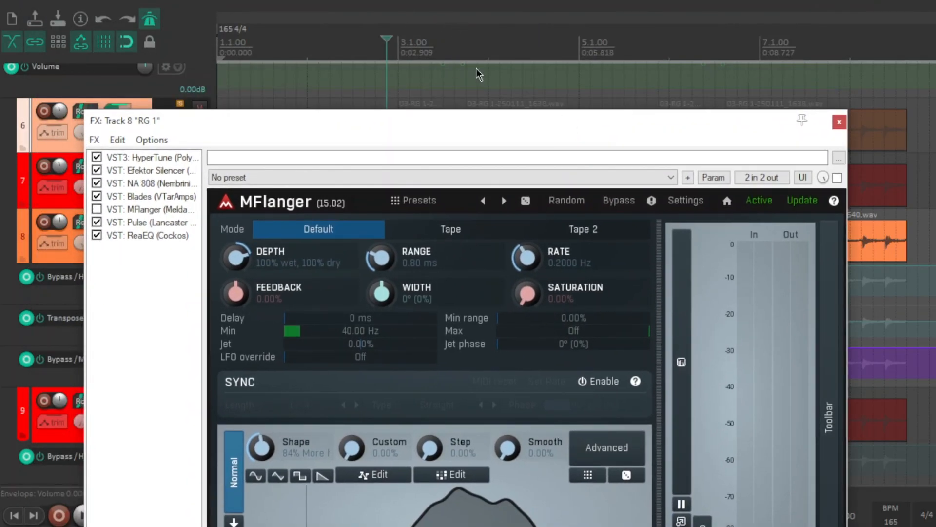
{"action": "left_click_drag", "start_coordinate": [482, 128], "coordinate": [482, 32]}
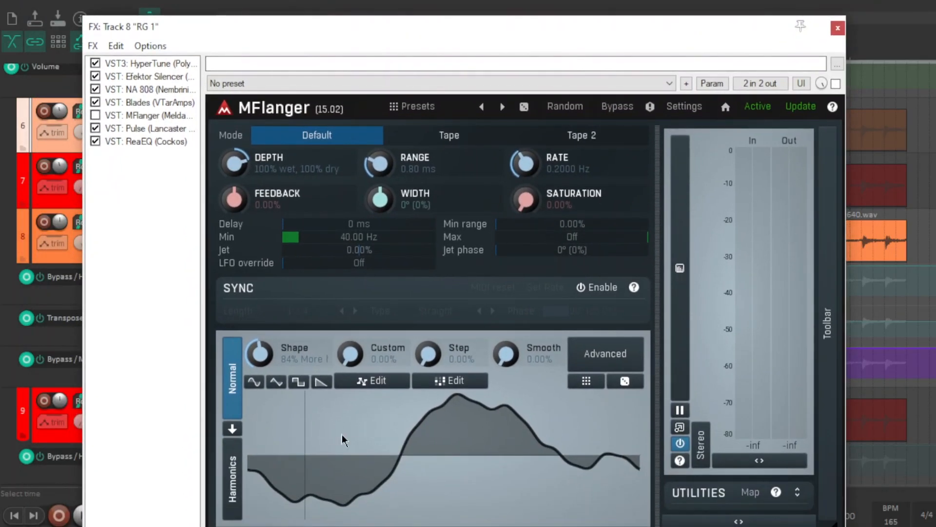
{"action": "key", "text": "space"}
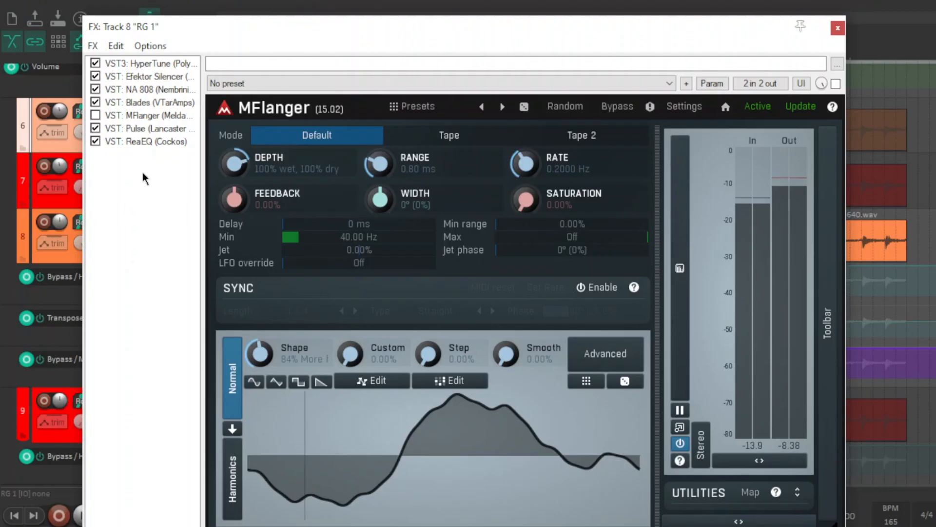
- Review Pulse's cabinet IR and ReaEQ's curve in track 8 RG 1's effects chain, and close the chain
{"action": "left_click_drag", "start_coordinate": [256, 27], "coordinate": [250, 23]}
{"action": "left_click", "coordinate": [154, 118]}
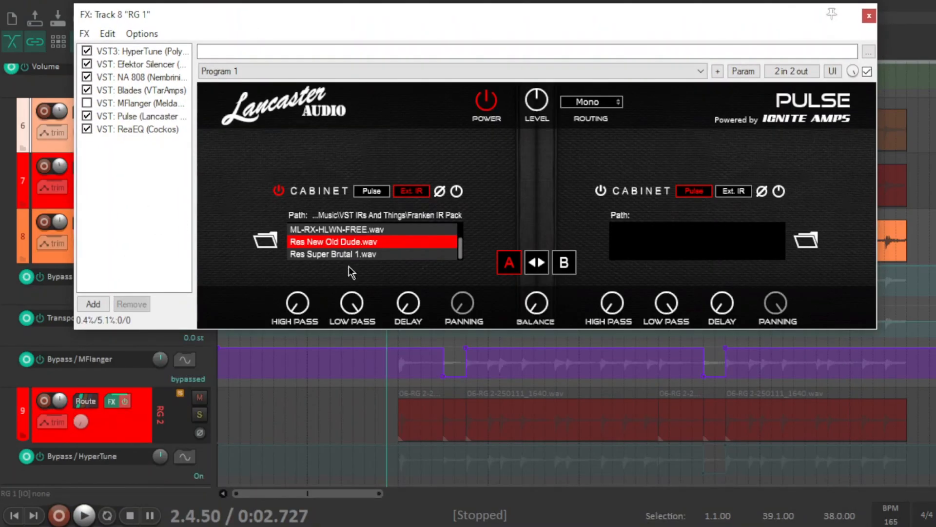
{"action": "left_click_drag", "start_coordinate": [393, 22], "coordinate": [375, 33]}
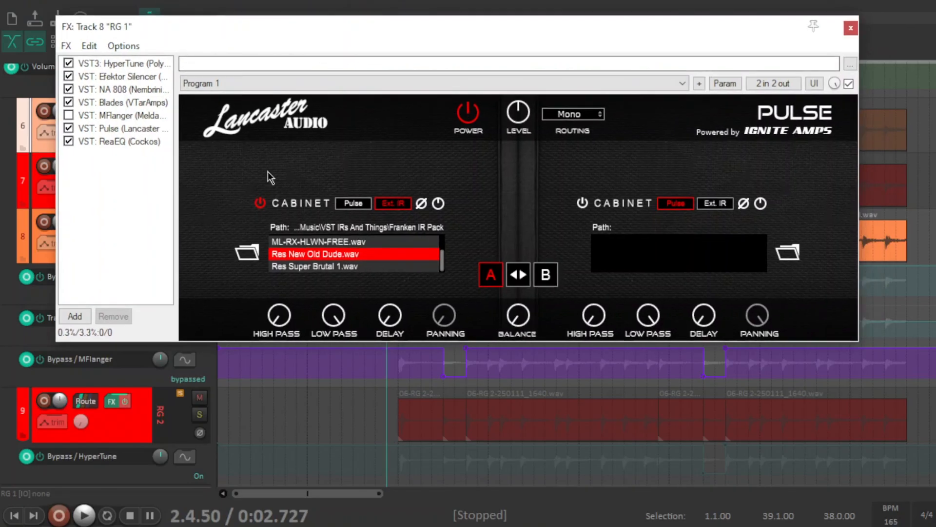
{"action": "left_click", "coordinate": [138, 141]}
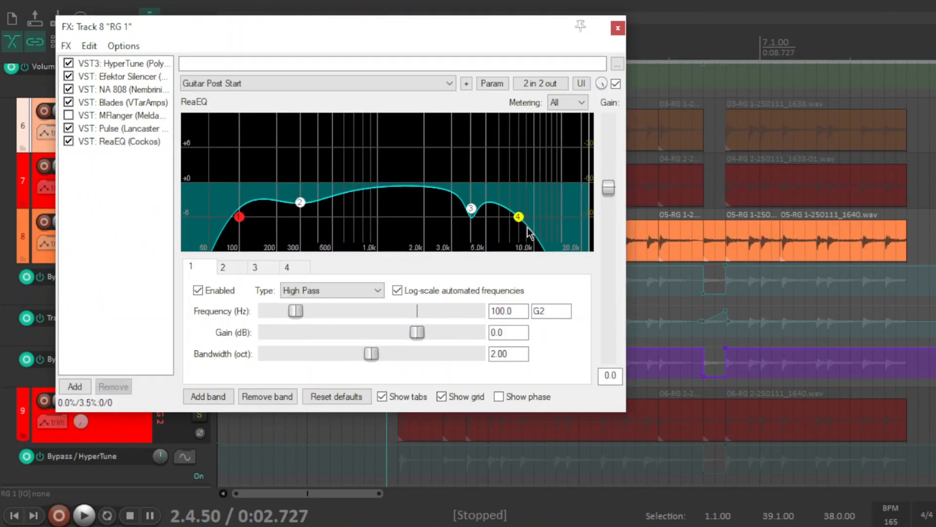
{"action": "left_click", "coordinate": [619, 30]}
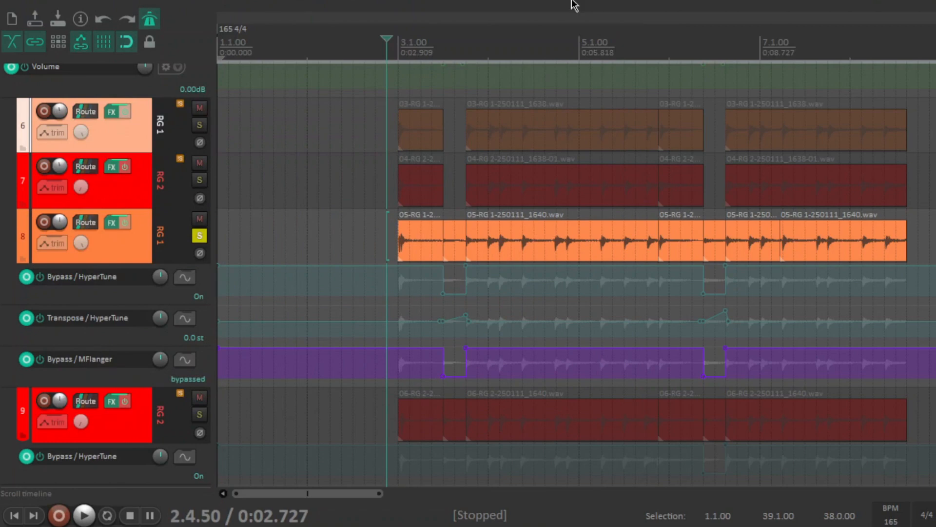
- Switch the solo from track 8 RG 1 to track 9 RG 2 and look at track 9's effects chain
{"action": "left_click", "coordinate": [200, 236]}
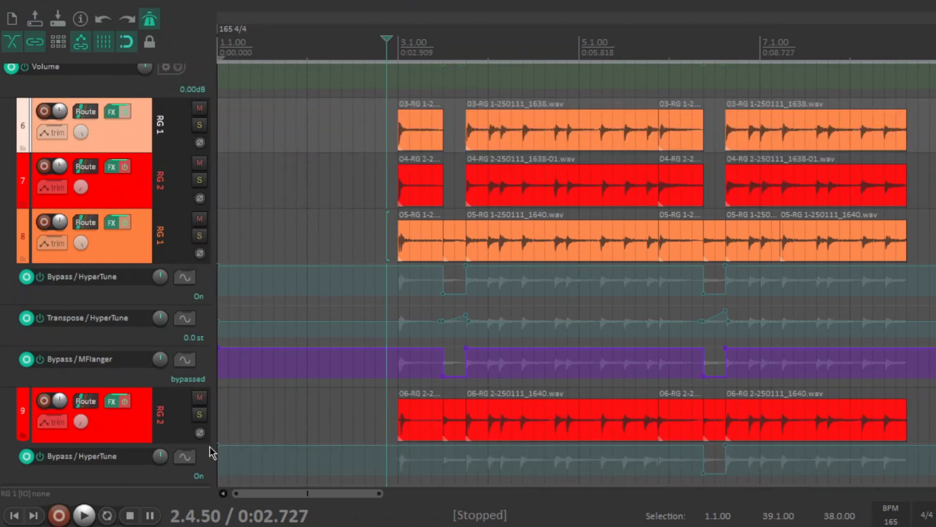
{"action": "left_click", "coordinate": [200, 414]}
{"action": "left_click", "coordinate": [112, 401]}
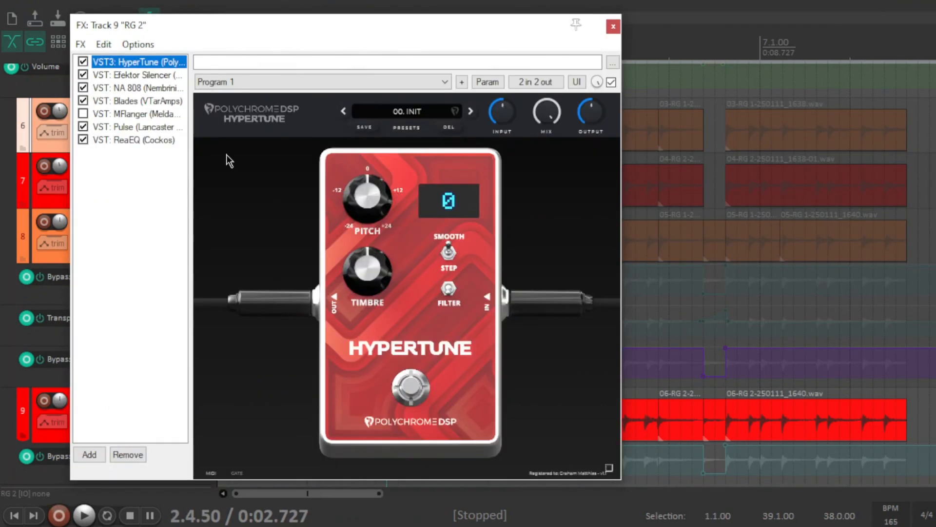
{"action": "scroll", "coordinate": [575, 273], "scroll_direction": "down", "scroll_amount": 4}
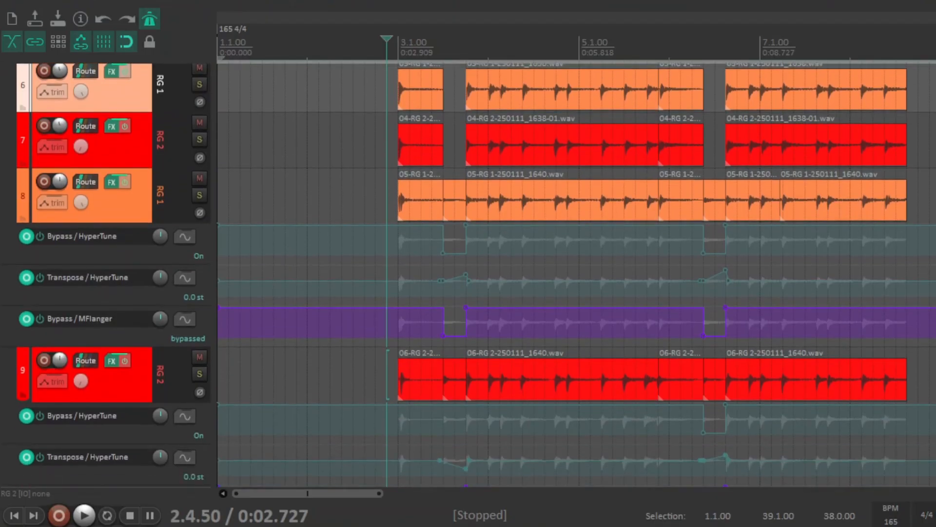
- Examine the guitar items and the HyperTune and MFlanger automation envelopes on tracks 6 to 9 around bar 3
{"action": "left_click", "coordinate": [384, 45]}
{"action": "left_click", "coordinate": [387, 42]}
{"action": "scroll", "coordinate": [451, 186], "scroll_direction": "up", "scroll_amount": 5}
{"action": "scroll", "coordinate": [451, 185], "scroll_direction": "down", "scroll_amount": 4}
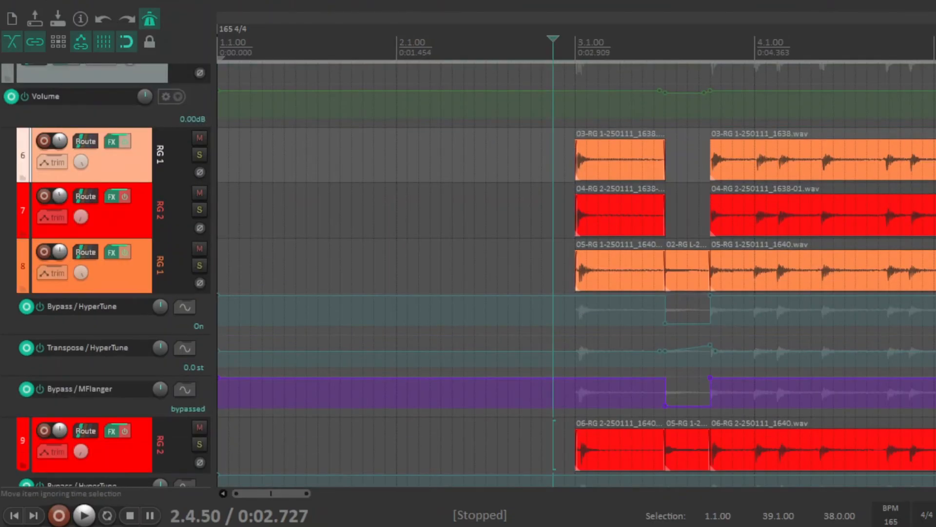
{"action": "scroll", "coordinate": [576, 273], "scroll_direction": "down", "scroll_amount": 2}
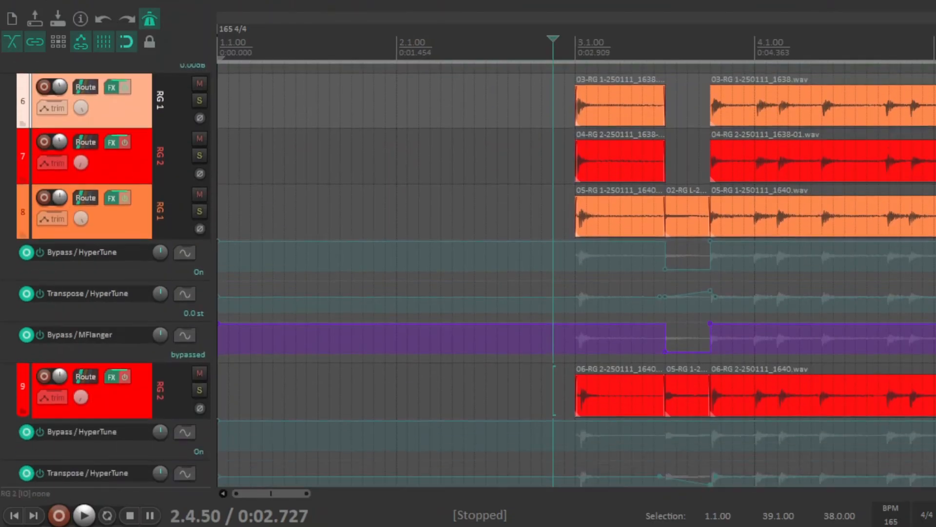
{"action": "scroll", "coordinate": [526, 146], "scroll_direction": "up", "scroll_amount": 1}
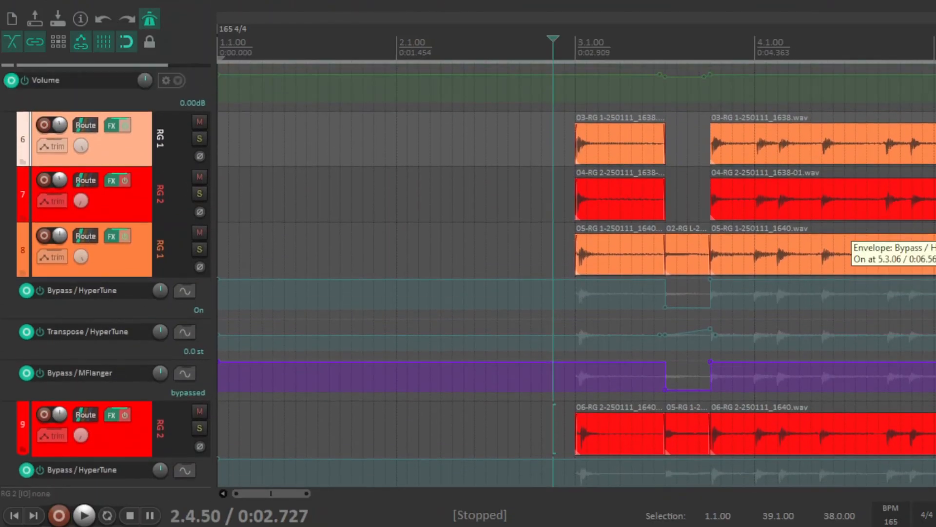
{"action": "scroll", "coordinate": [427, 143], "scroll_direction": "up", "scroll_amount": 1}
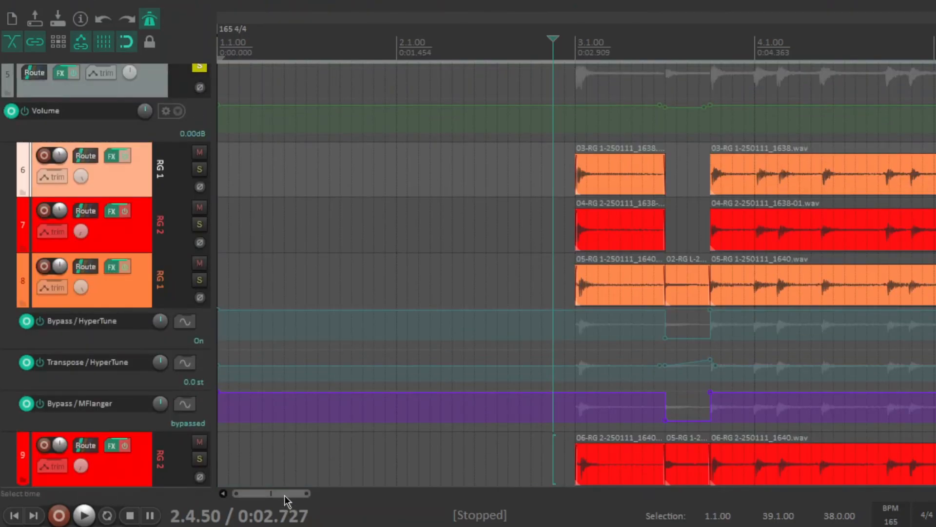
- Place the edit cursor at 2.4.00 and listen to the four rhythm guitar tracks together
{"action": "left_click_drag", "start_coordinate": [284, 495], "coordinate": [297, 495]}
{"action": "left_click", "coordinate": [412, 171]}
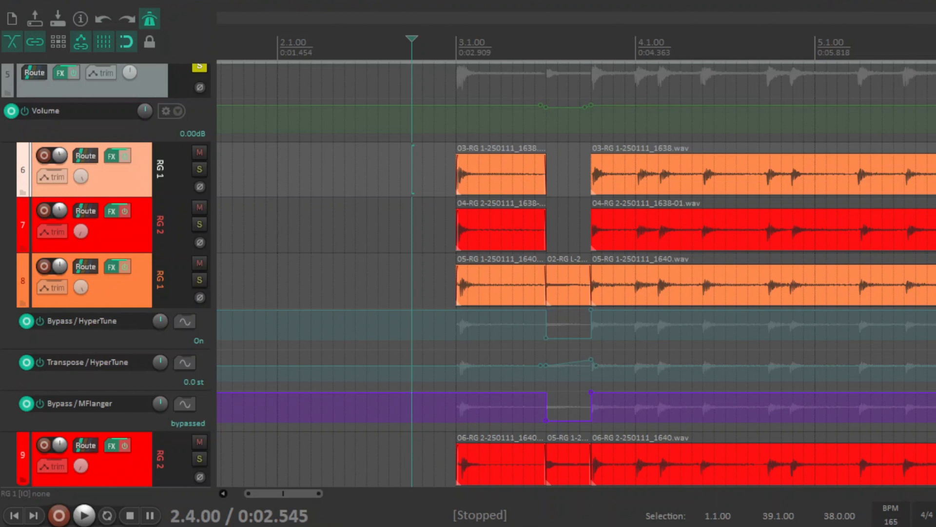
{"action": "key", "text": "space"}
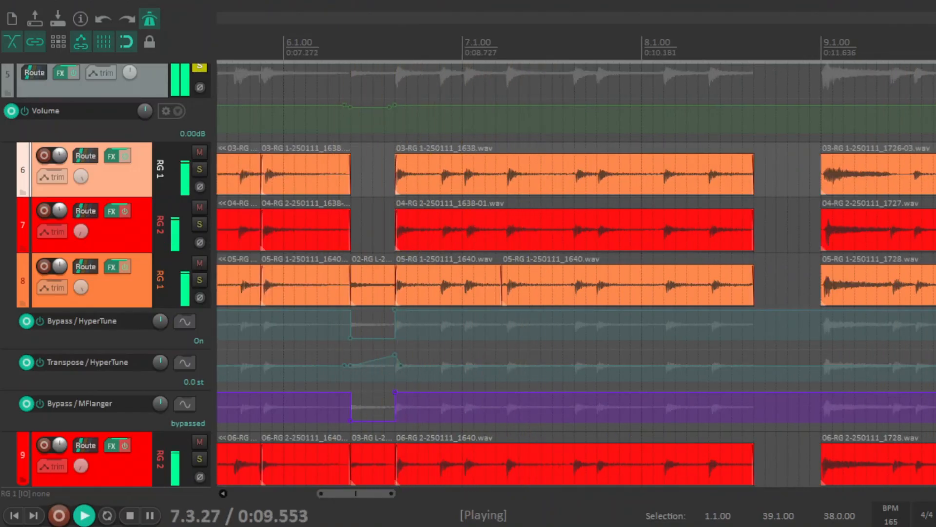
{"action": "key", "text": "space"}
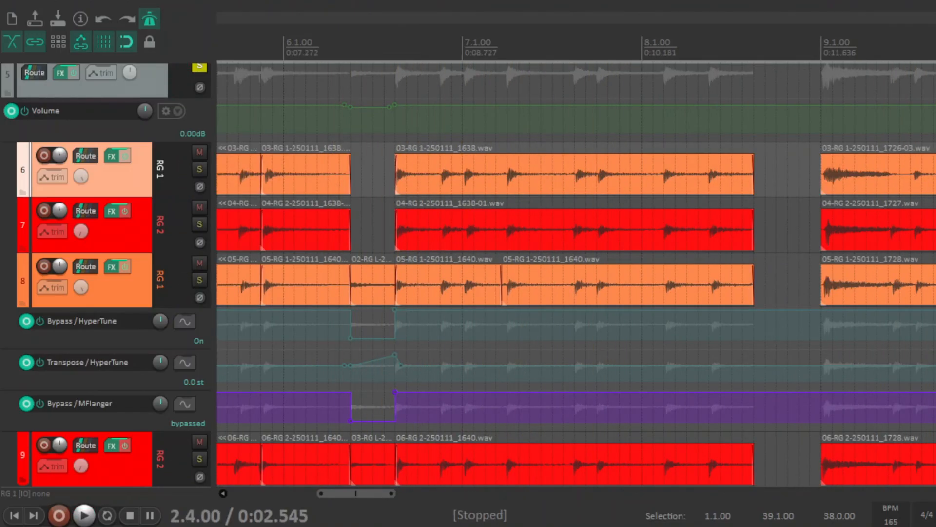
- Mute tracks 6 RG 1 and 7 RG 2 and listen to only guitar tracks 8 and 9
{"action": "left_click", "coordinate": [200, 152]}
{"action": "left_click", "coordinate": [198, 205]}
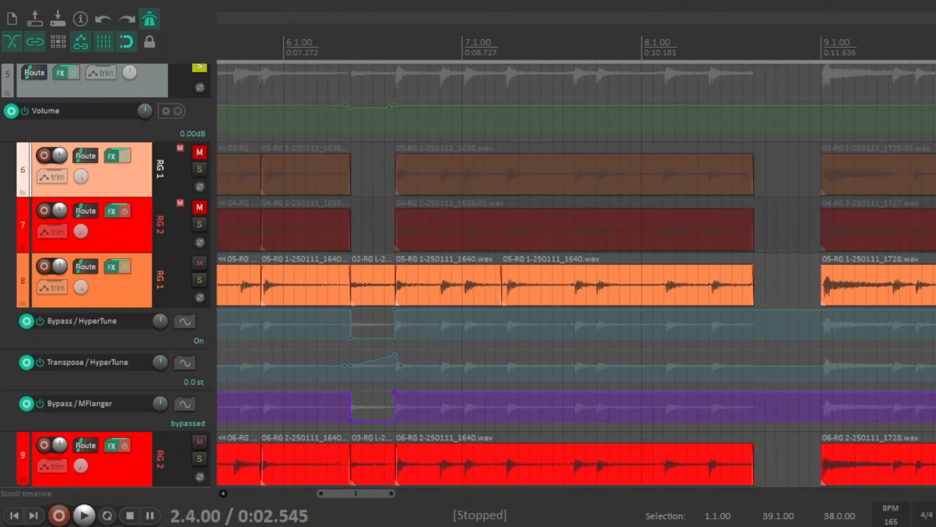
{"action": "key", "text": "space"}
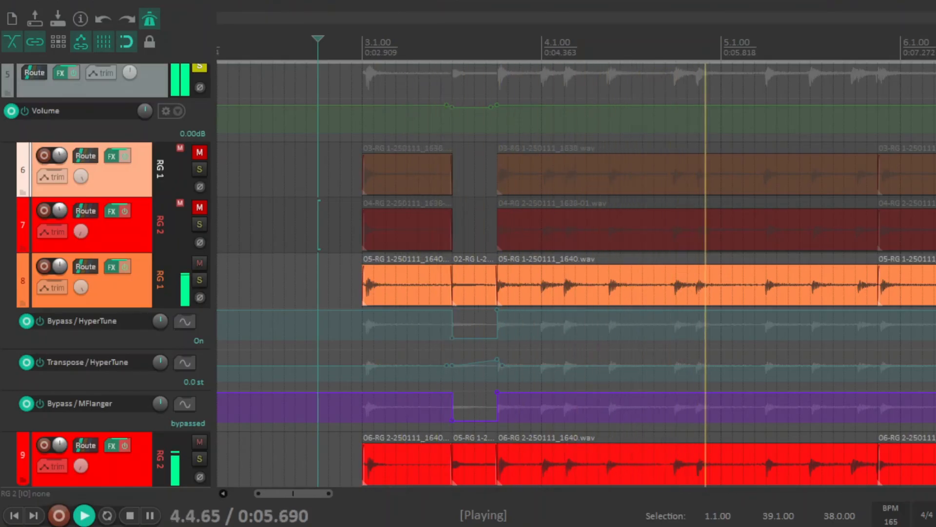
{"action": "key", "text": "space"}
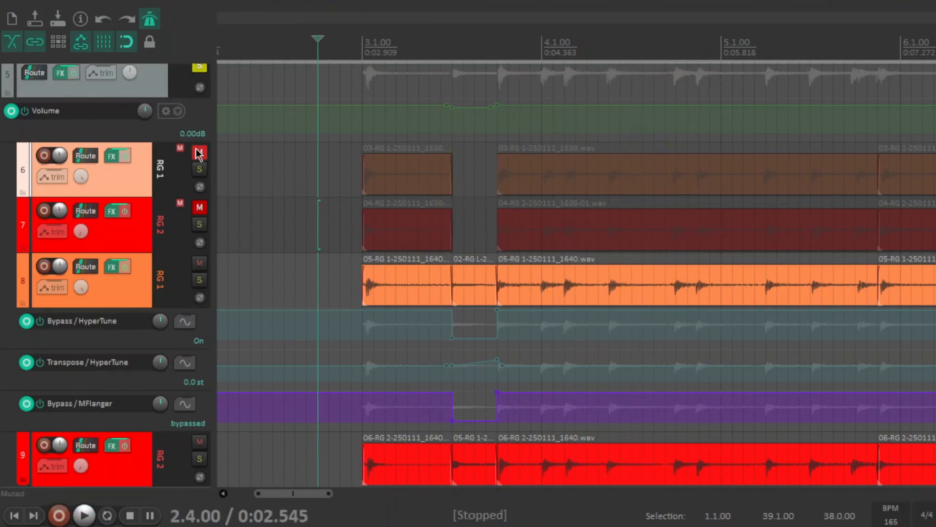
- Unmute tracks 6 RG 1 and 7 RG 2 and listen to all four guitar tracks for comparison
{"action": "left_click", "coordinate": [199, 152]}
{"action": "left_click", "coordinate": [200, 208]}
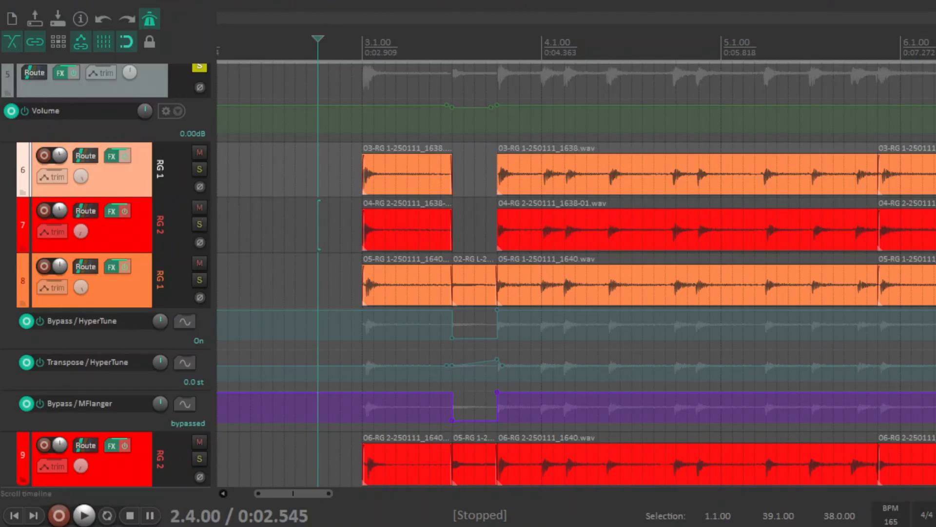
{"action": "key", "text": "space"}
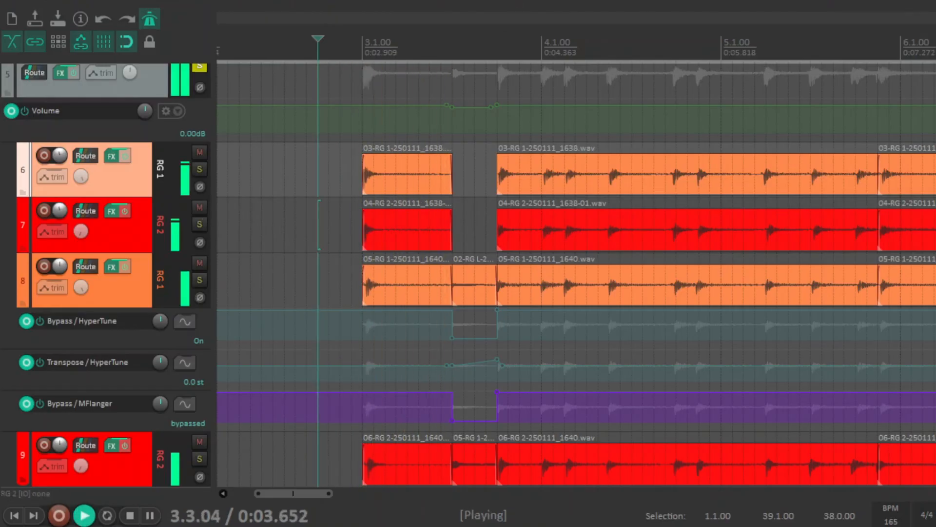
{"action": "key", "text": "space"}
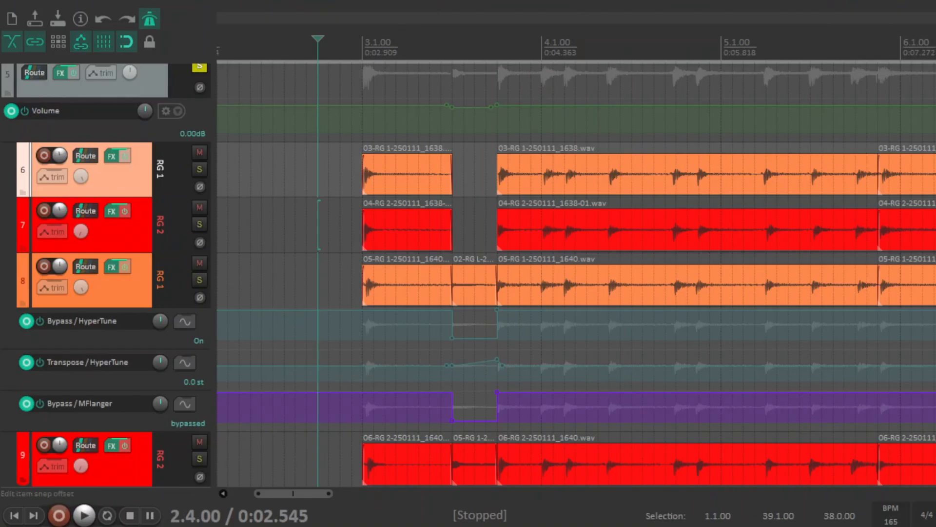
- Turn off solo on the Geet Bus track and place the edit cursor at 2.4.75, just before bar 3
{"action": "scroll", "coordinate": [276, 450], "scroll_direction": "up", "scroll_amount": 8}
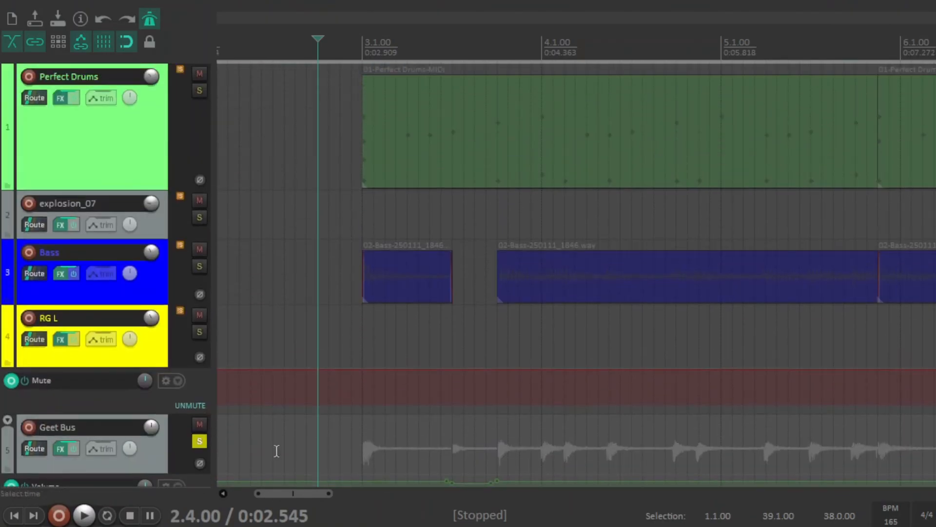
{"action": "left_click", "coordinate": [200, 441]}
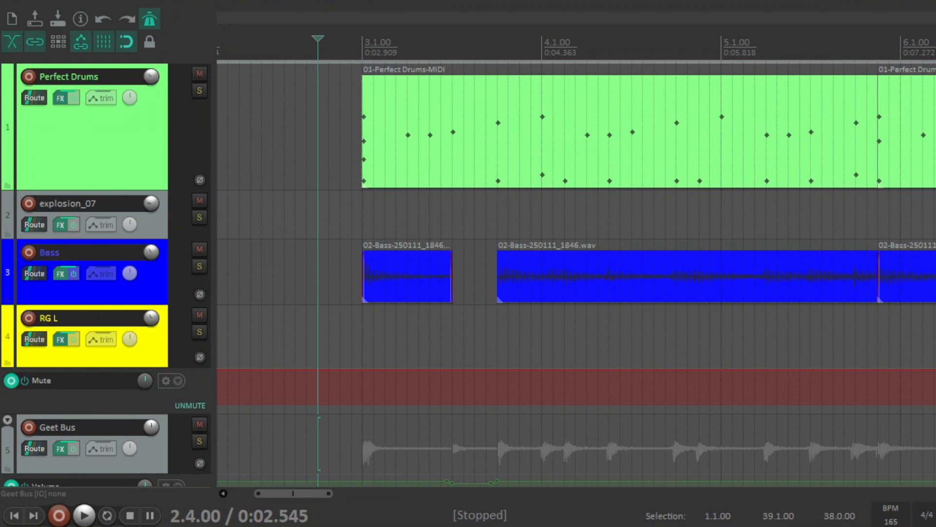
{"action": "left_click", "coordinate": [351, 337]}
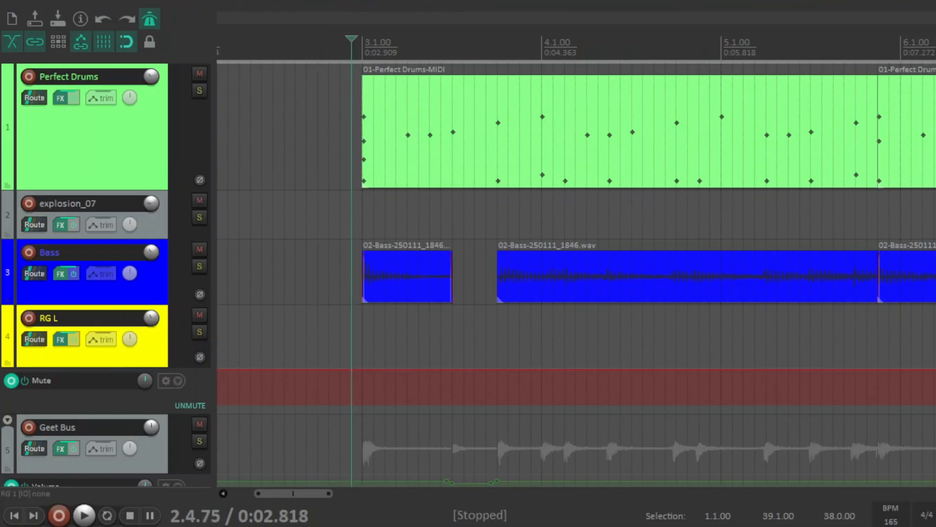